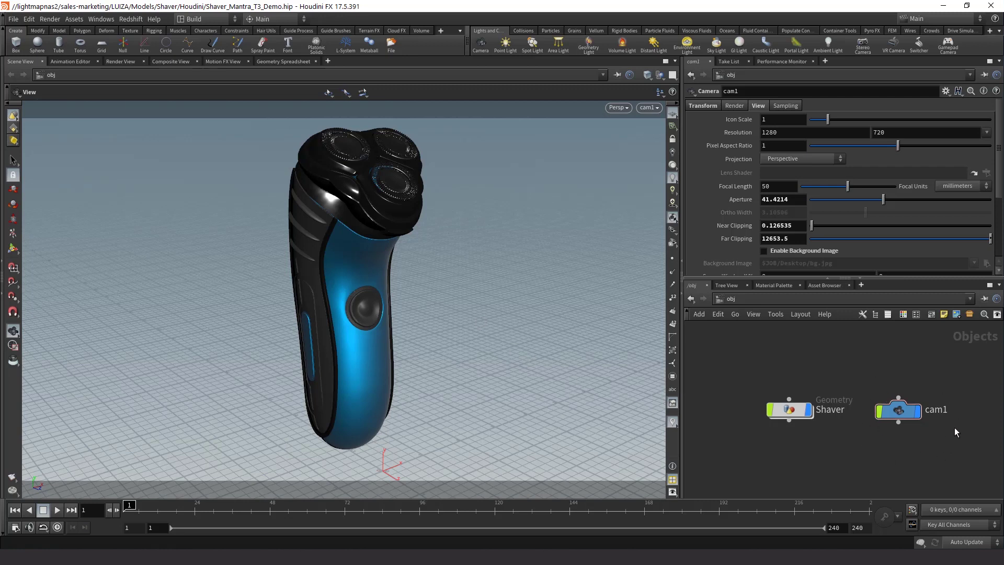
Check the out network, then place an HDRLSConnectionController node from Digital Assets in the obj network
click(802, 300)
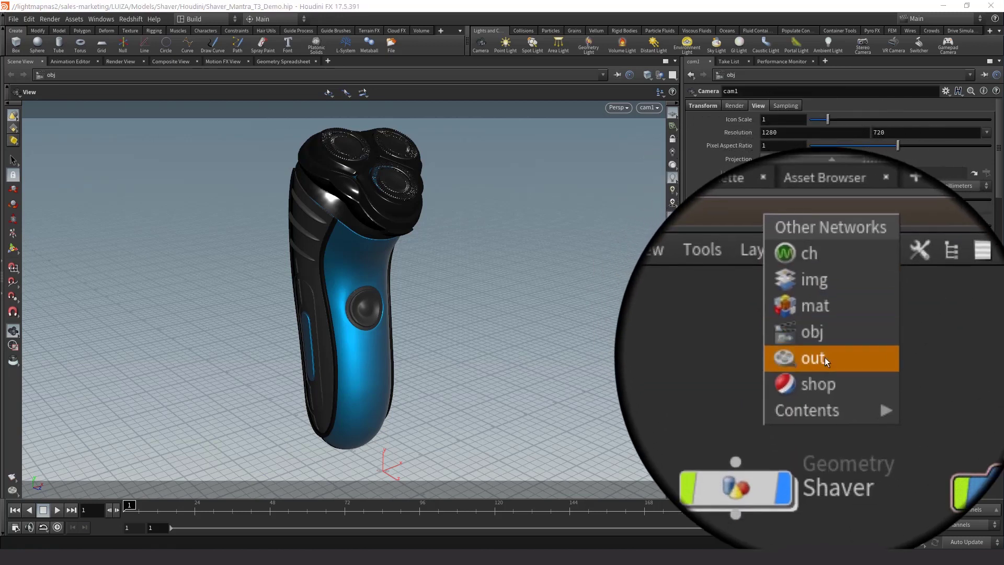
click(825, 356)
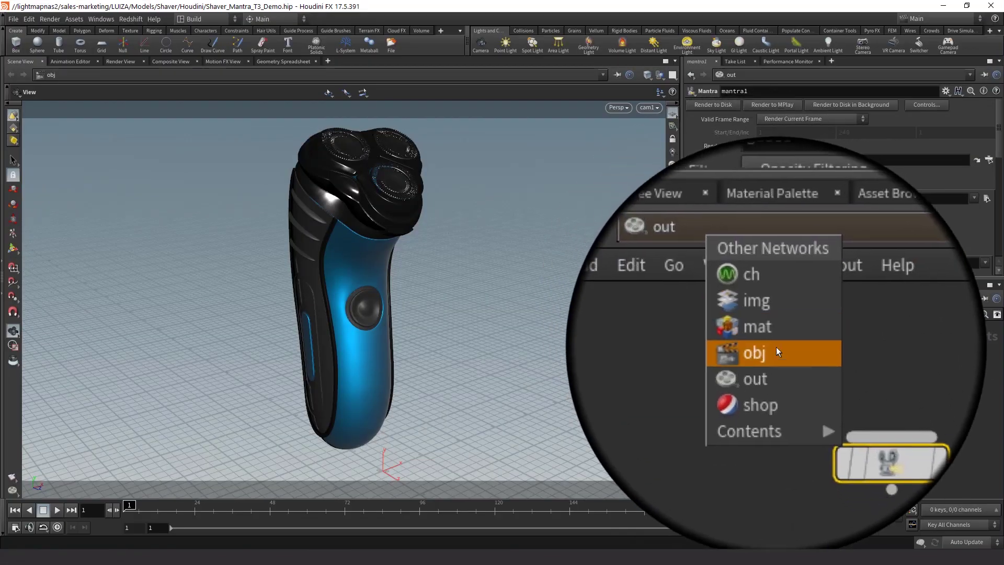
click(777, 348)
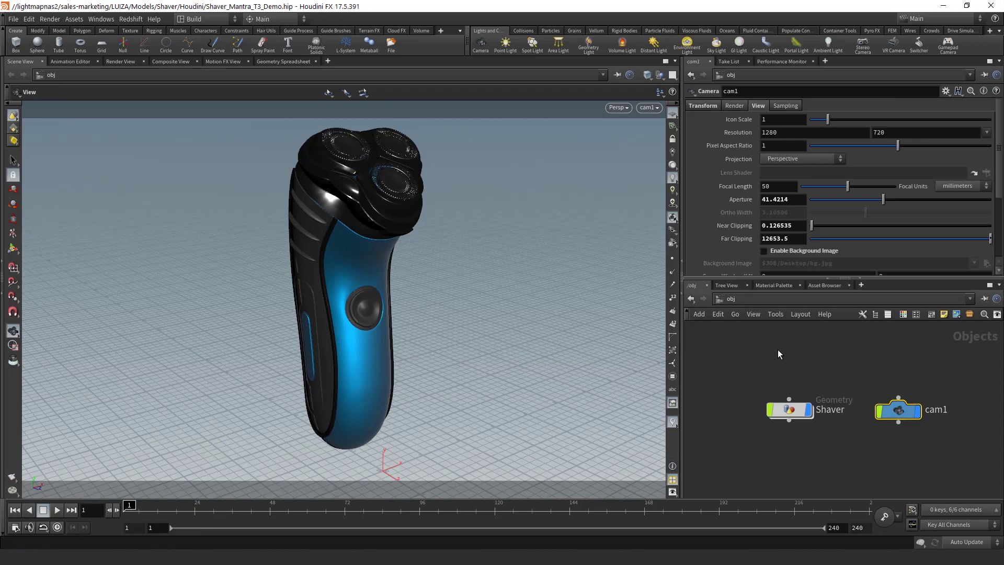
key(Tab)
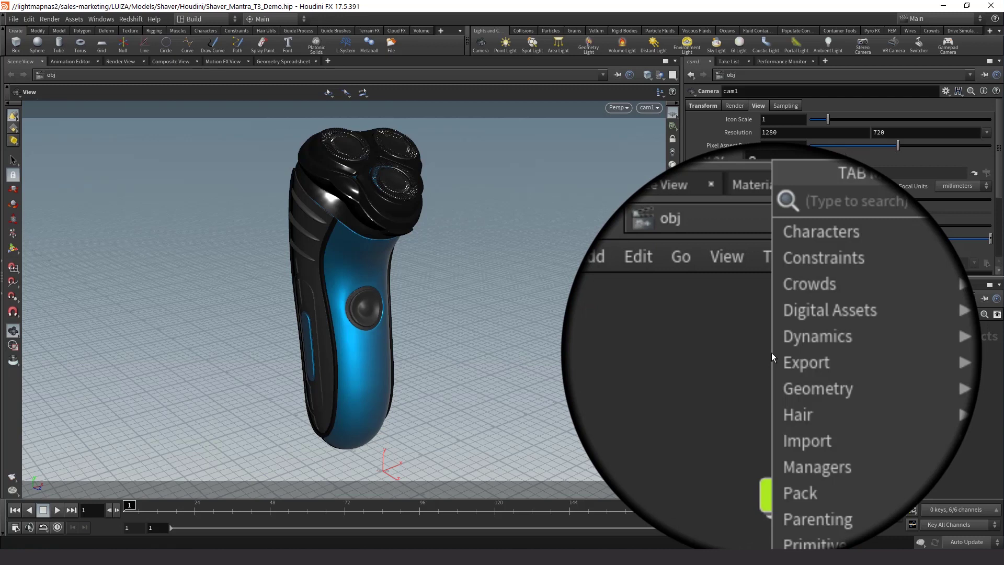
mouse_move(805, 339)
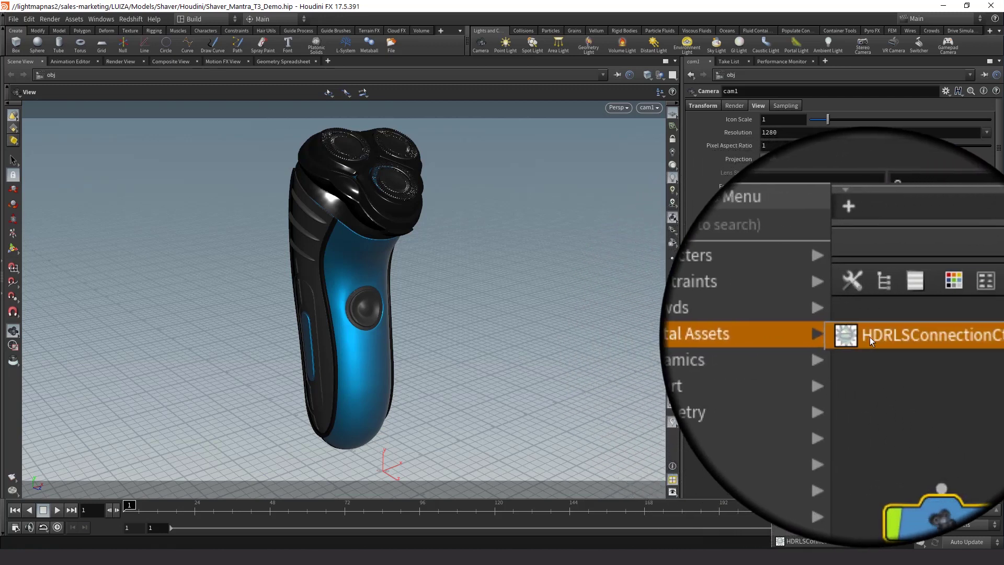
click(871, 337)
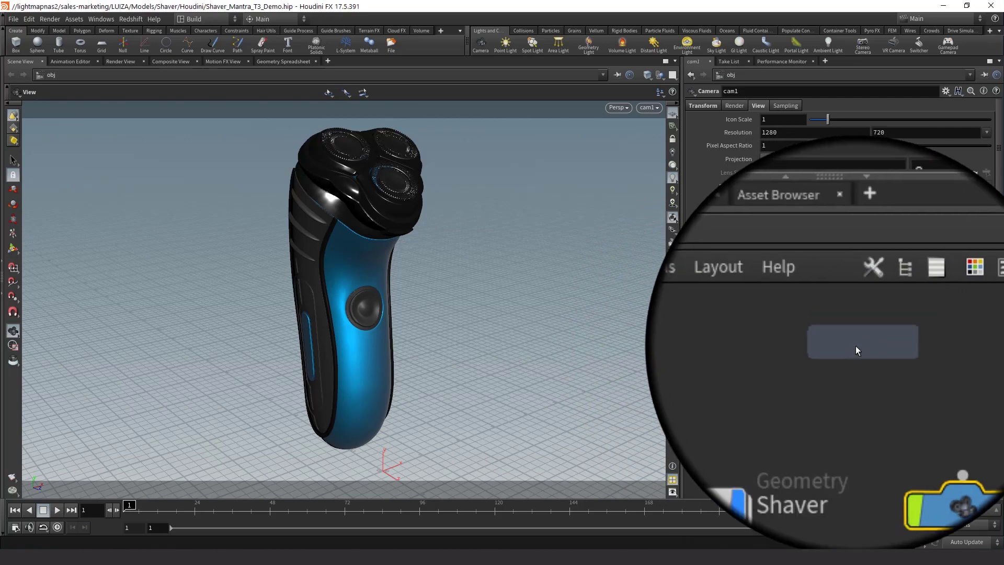
click(771, 360)
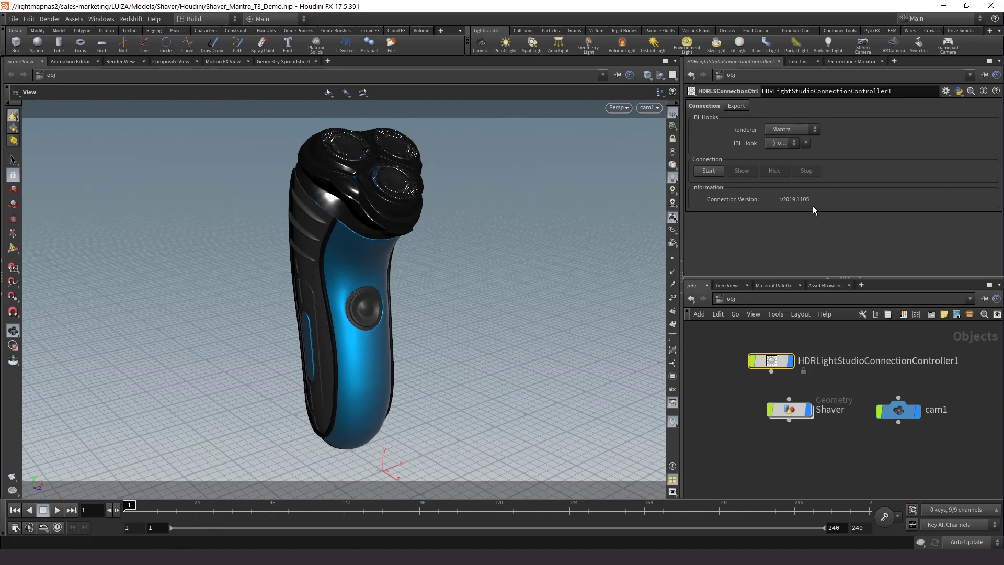
Keep Mantra as renderer, start the connection and accept the default Mantra hook name
click(800, 130)
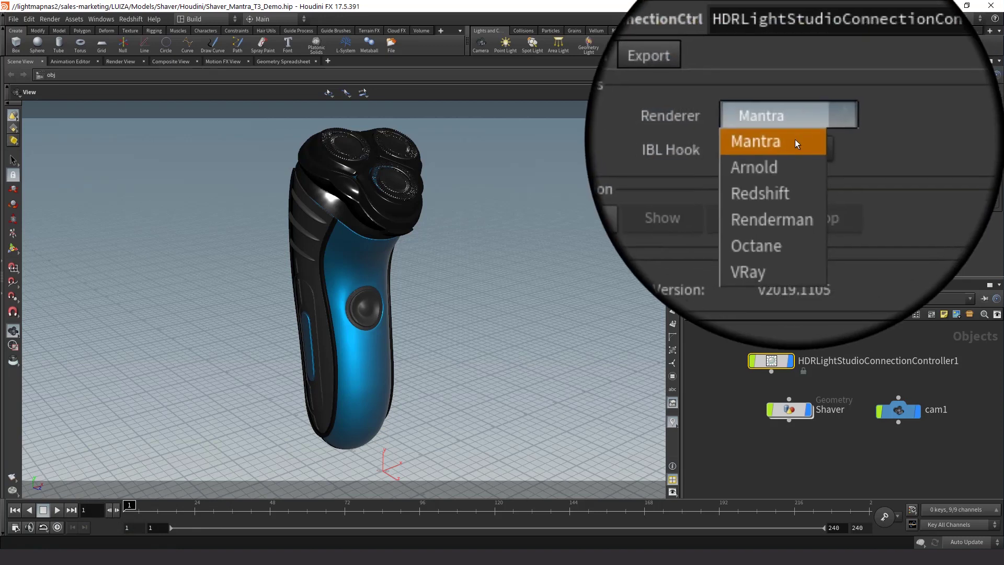
click(788, 141)
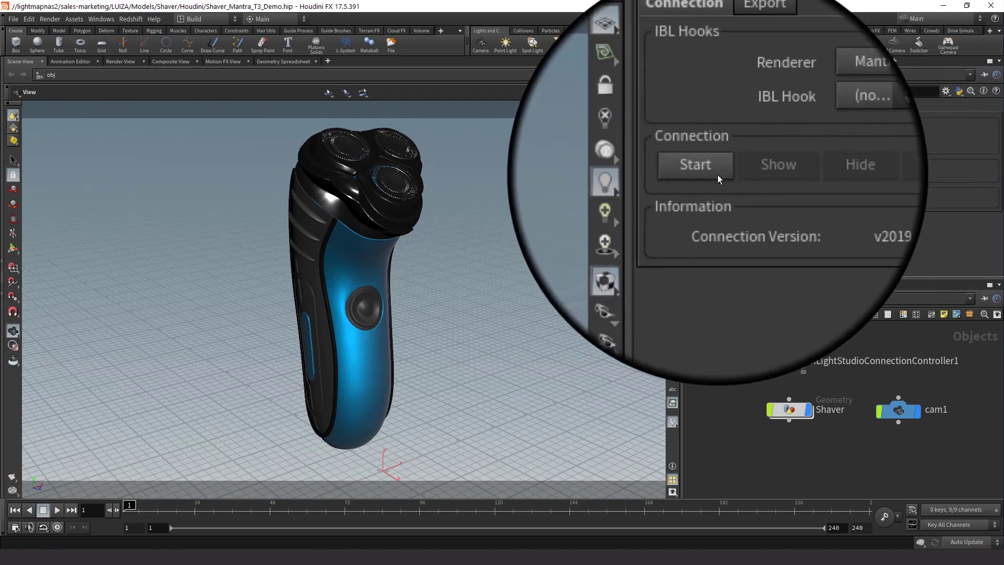
click(718, 175)
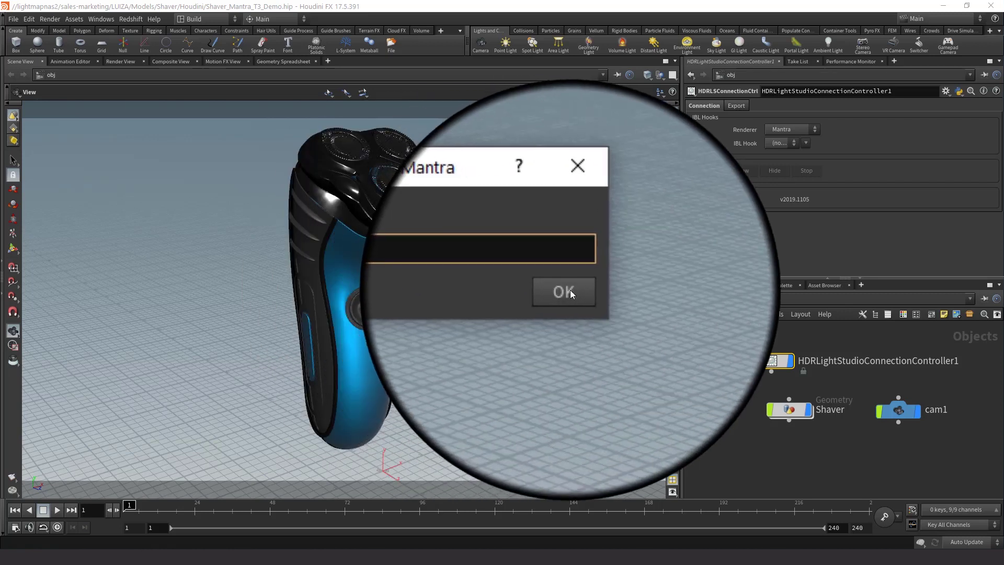
click(571, 290)
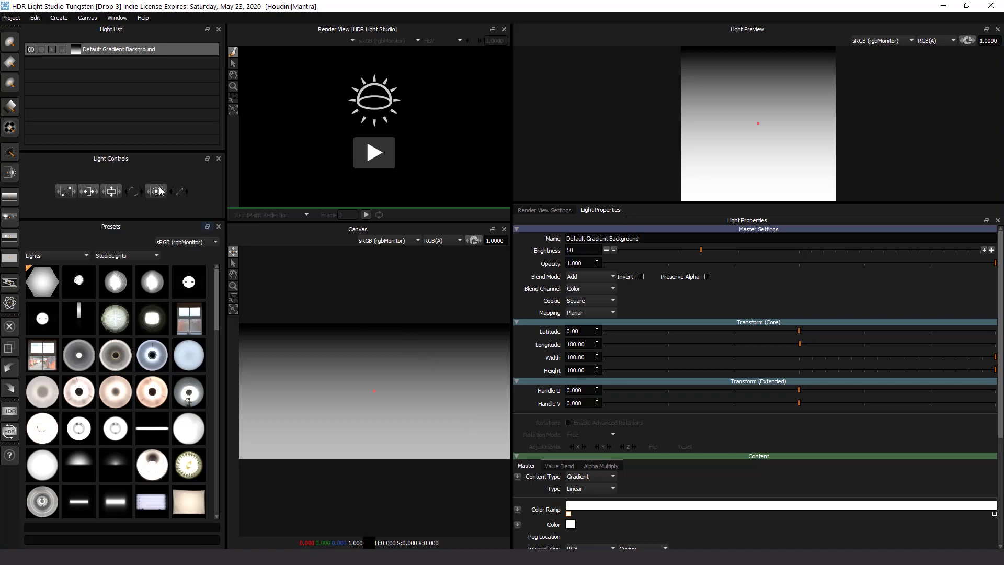
Load the Default > Houdini panel layout and move the window to reveal Houdini
click(117, 17)
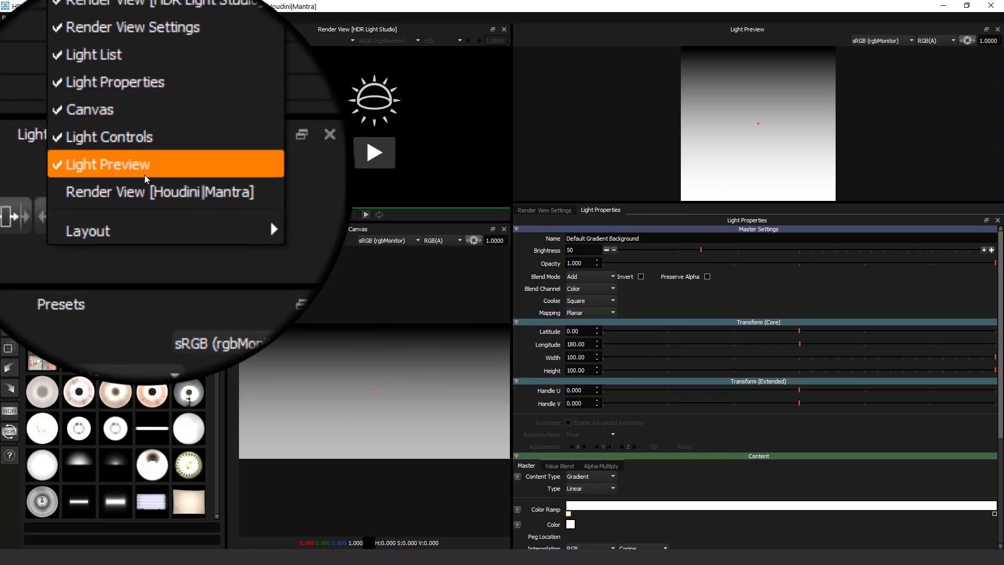
mouse_move(147, 193)
mouse_move(211, 196)
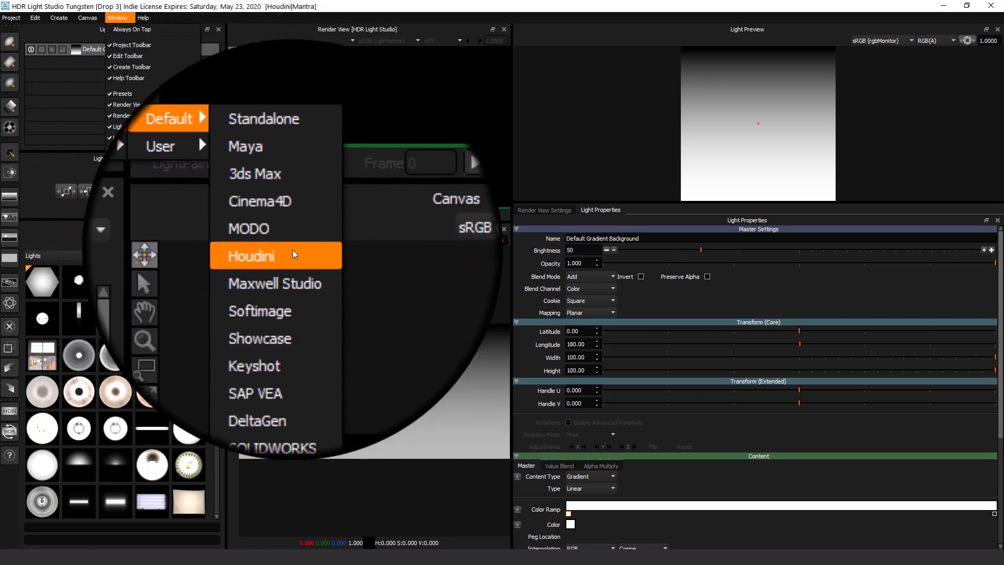
click(278, 253)
drag(311, 13, 433, 77)
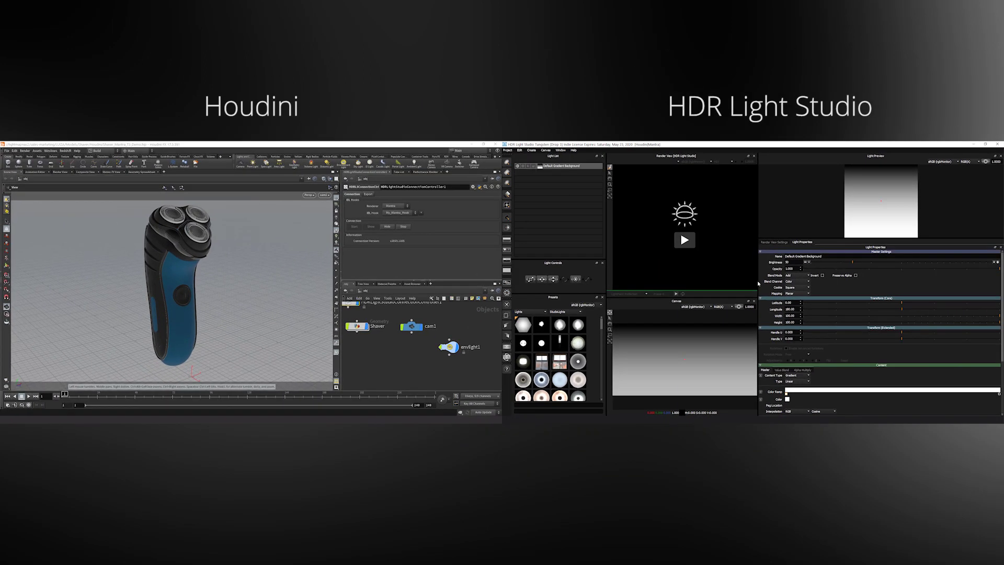
Widen the render view panel and select the hook's light object from the IBL Hook menu
drag(758, 282, 874, 282)
drag(650, 283, 616, 283)
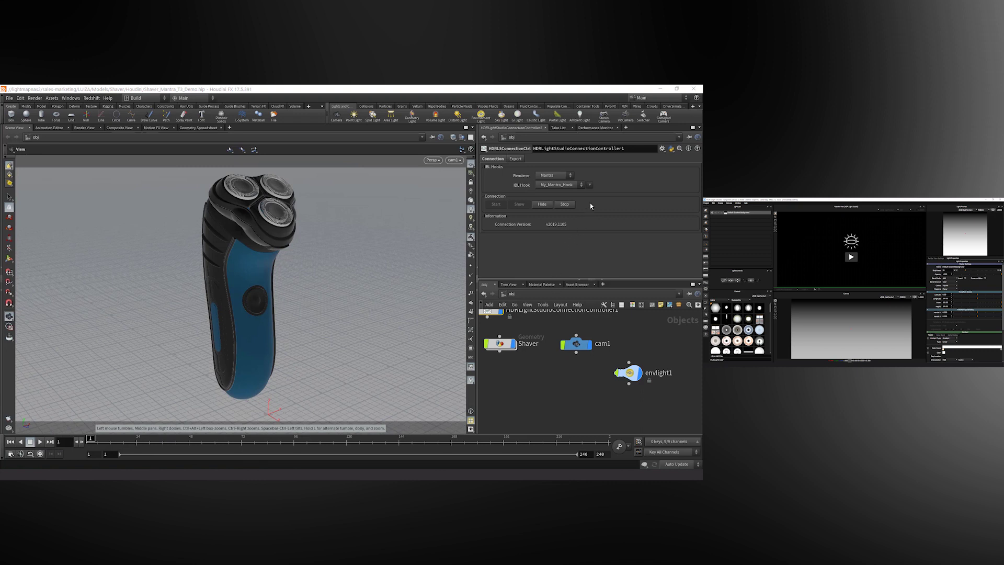
click(590, 186)
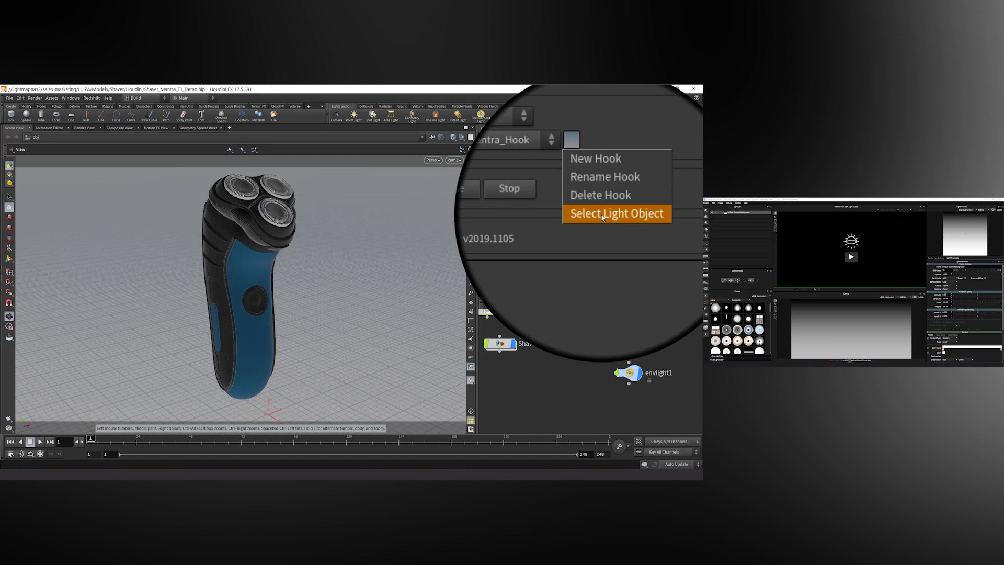
click(601, 214)
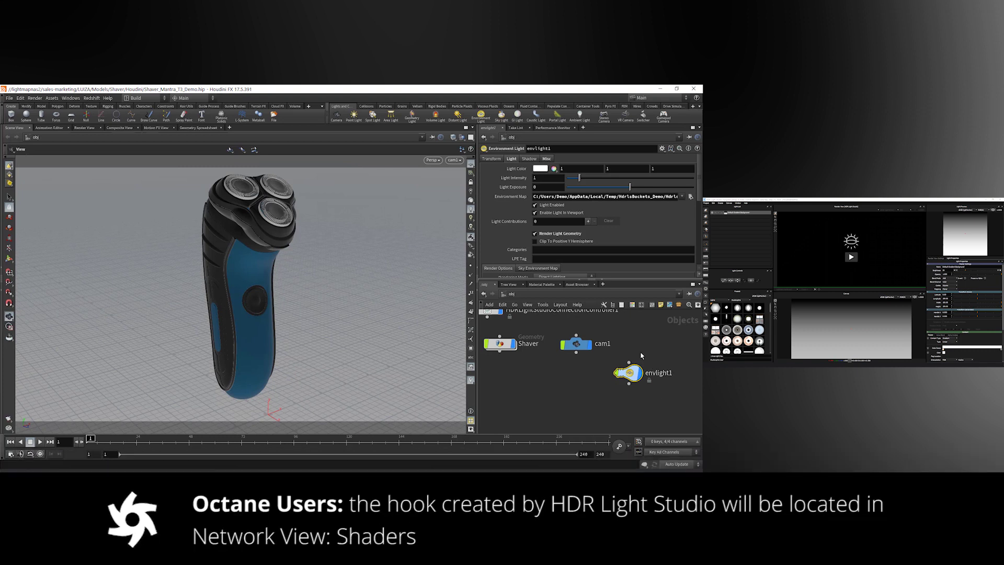
Frame and auto-lay out the network, then select envlight1 to inspect its Environment Map path
key(h)
key(l)
click(583, 362)
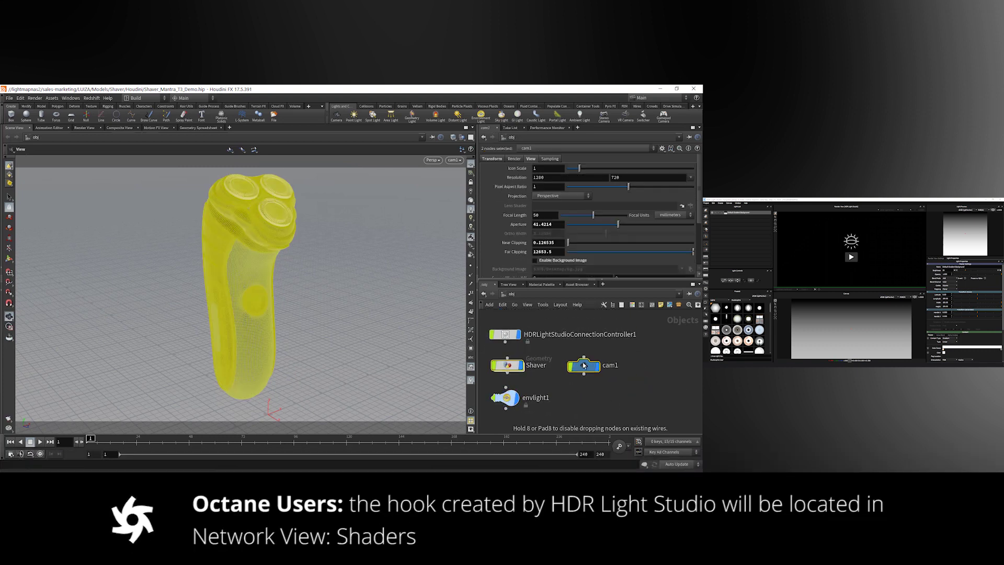
click(537, 396)
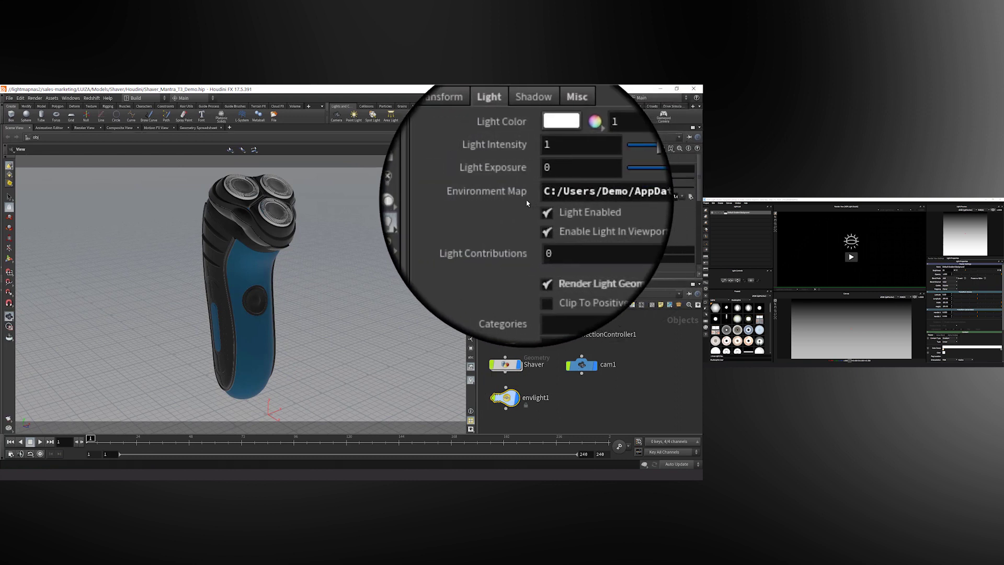
drag(612, 198, 697, 198)
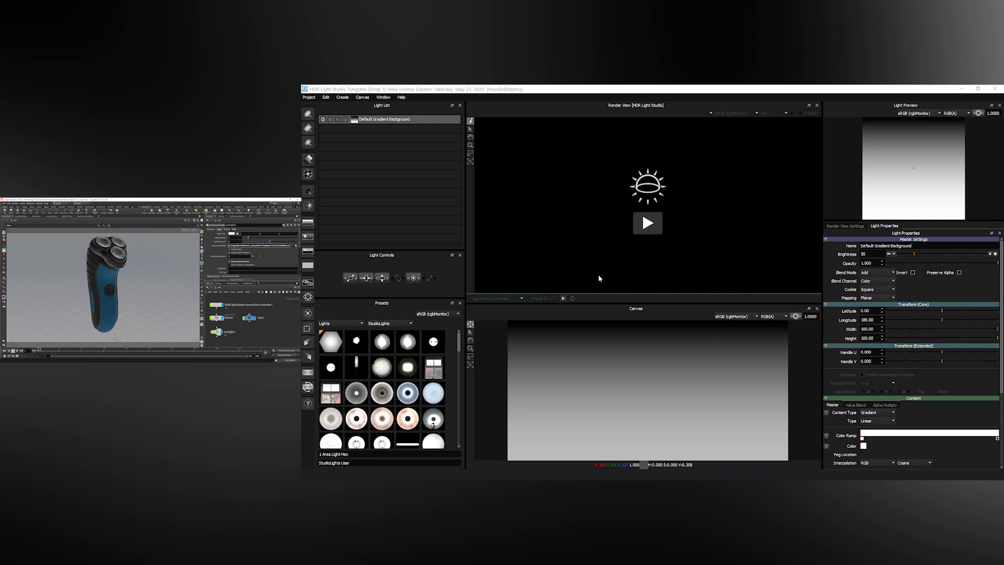
Start the Render View preview and generate and import the Houdini scene geometry
click(648, 223)
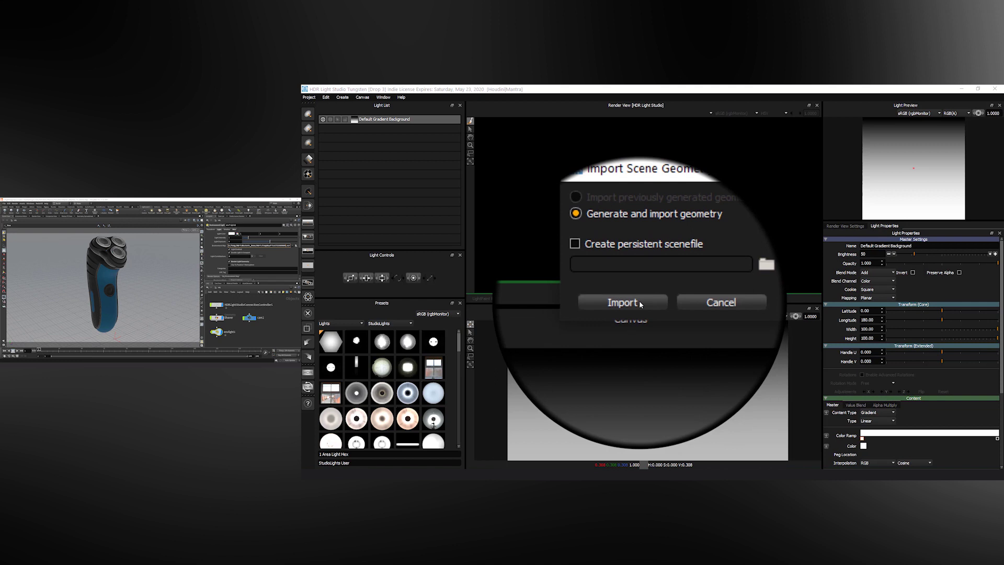
click(640, 301)
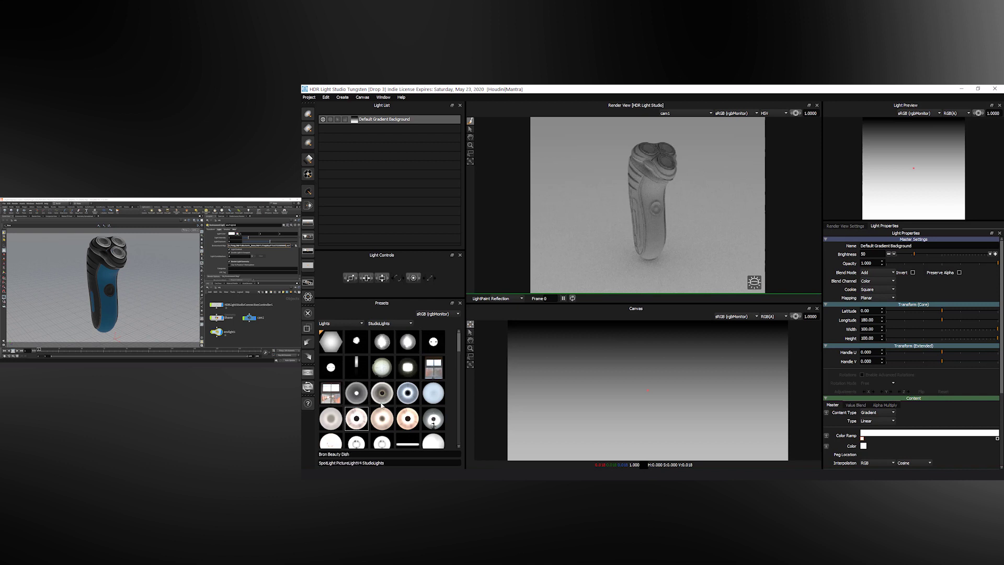
Drag the Perfect Softbox 60x60 preset onto the Render View and select it in the Light List
scroll(411, 376, down, 5)
click(407, 356)
drag(631, 260, 657, 229)
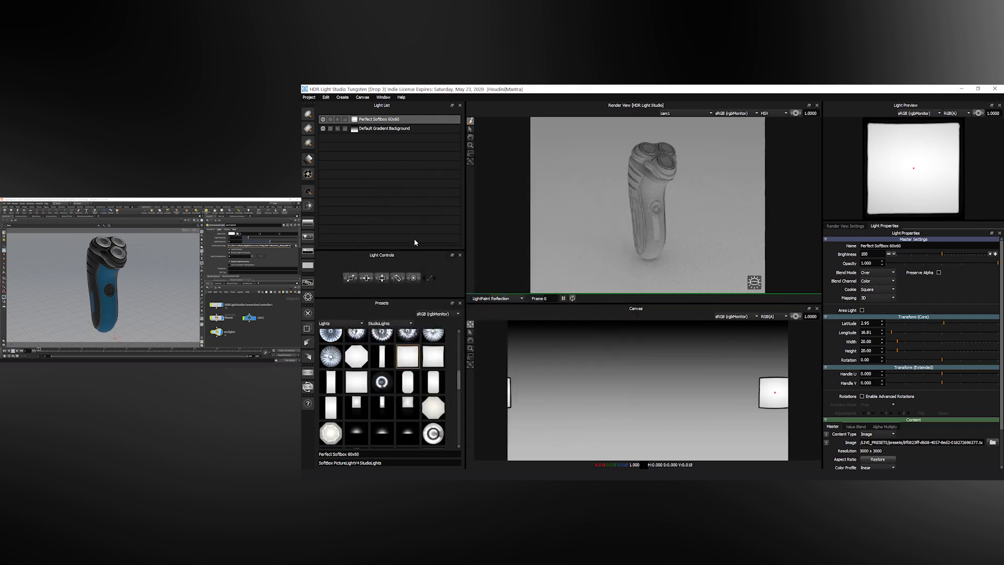
click(369, 120)
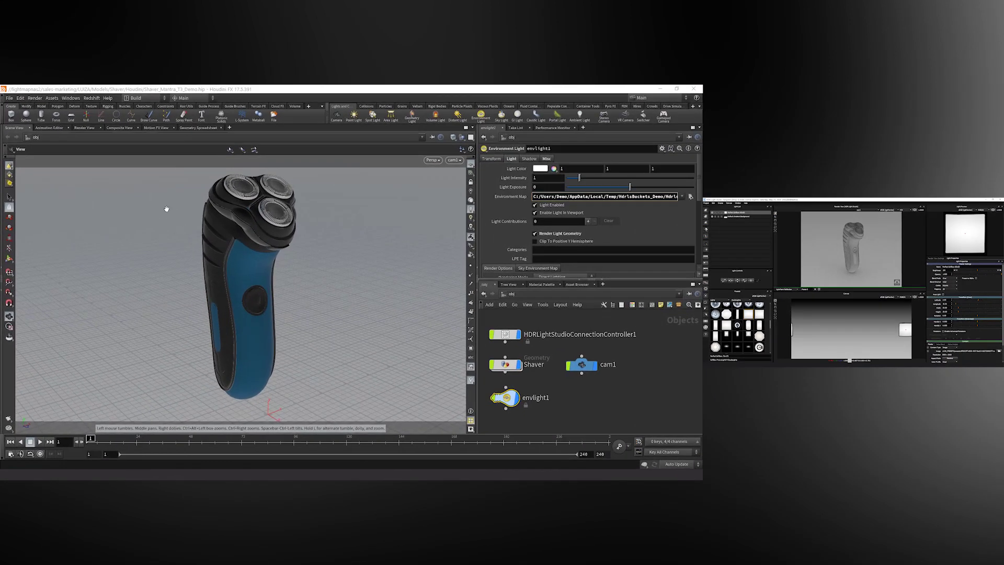
Switch to Houdini's Render View and start the interactive Mantra render
click(85, 128)
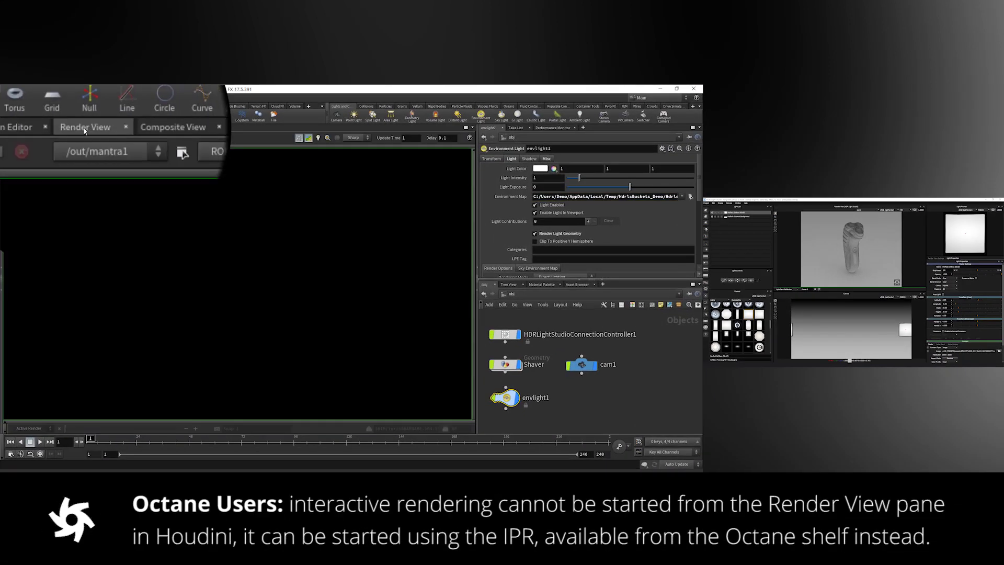
click(21, 137)
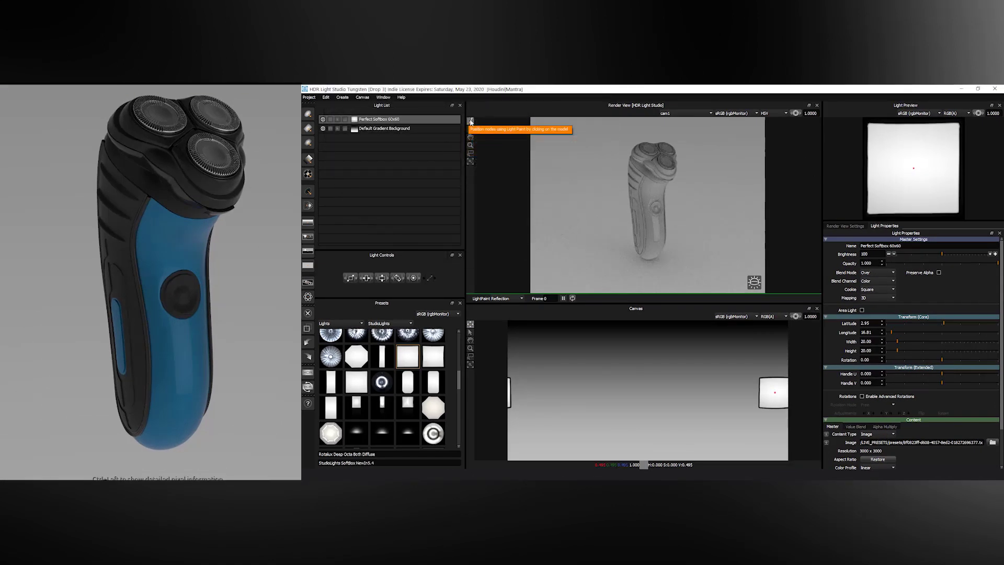
LightPaint the softbox highlight onto the shaver and double its brightness to 200
click(470, 121)
drag(653, 210, 648, 200)
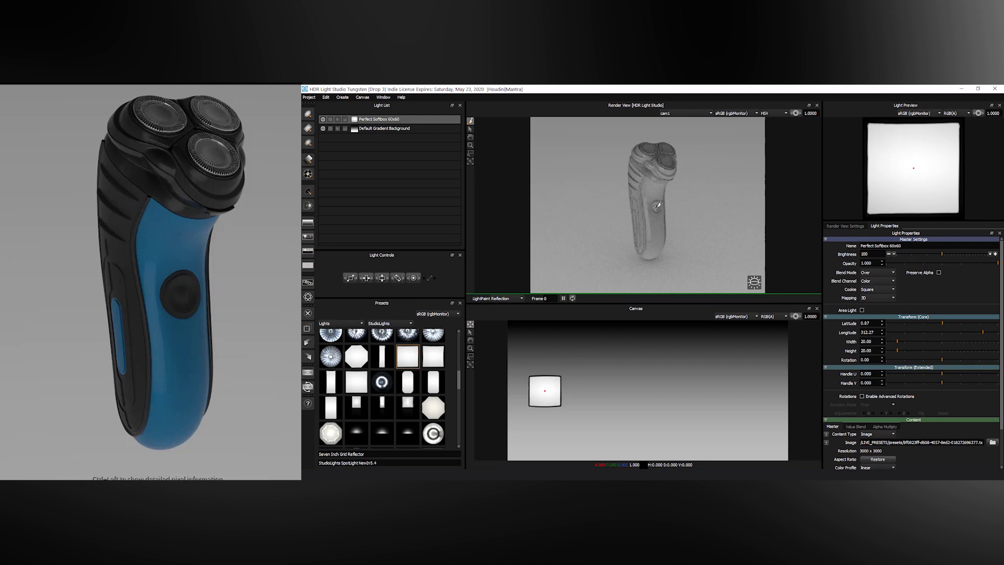
click(996, 255)
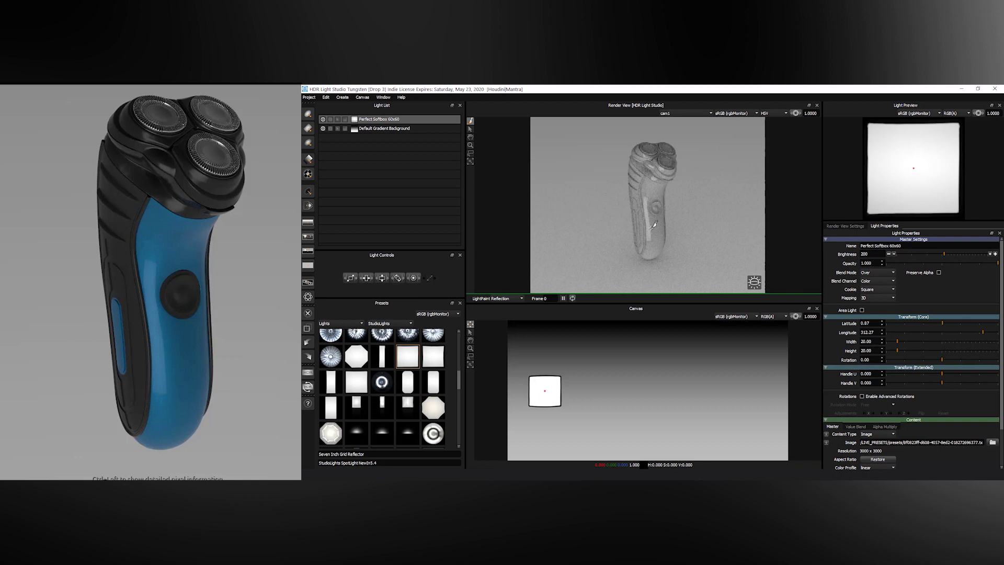
Make the softbox an area light, dolly it to about 24.92, and LightPaint its reflection along the shaver's side
click(862, 311)
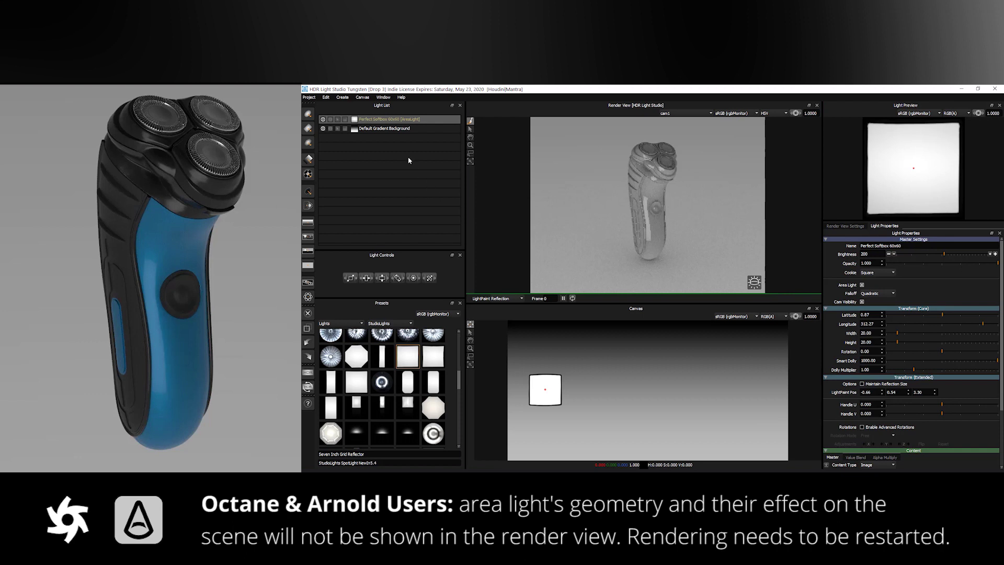
click(367, 122)
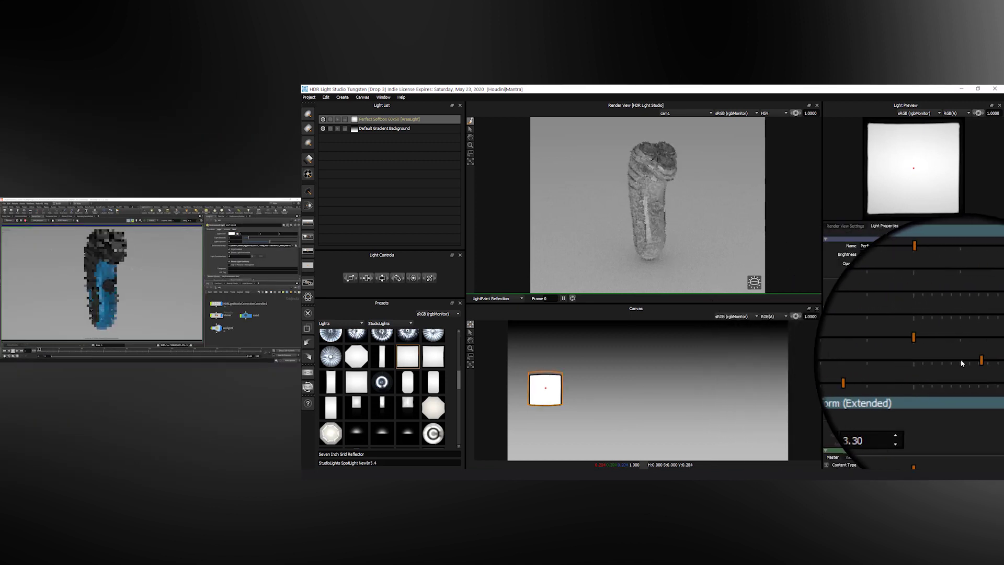
drag(912, 362, 863, 368)
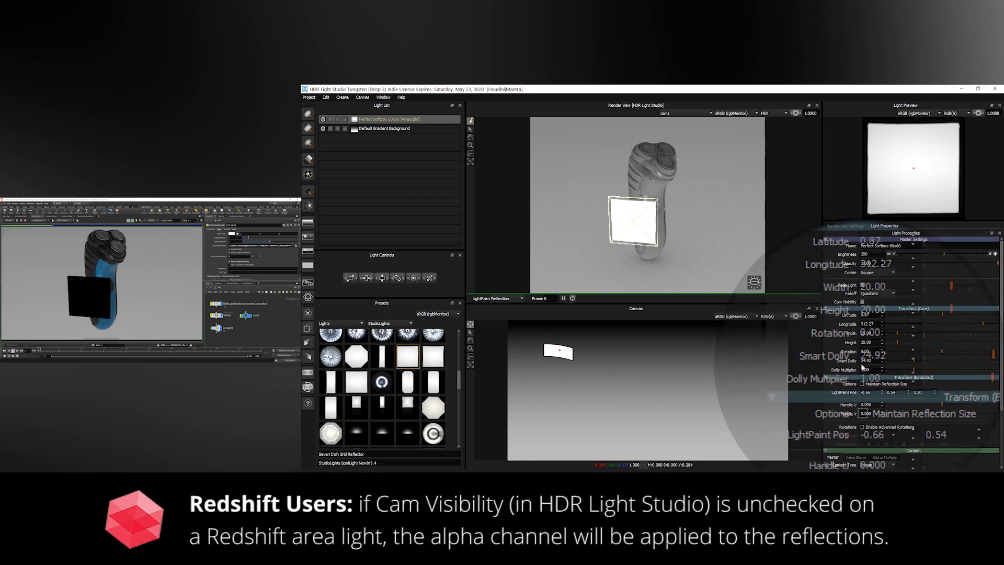
drag(662, 217, 634, 185)
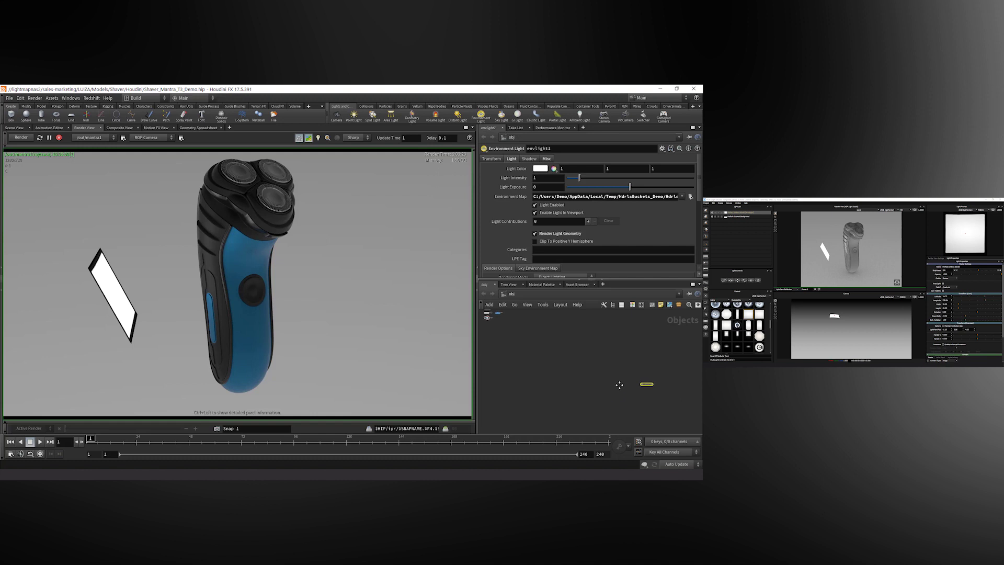
Drop in the HDRLS Area Lights box, expand it and select the hlight_HDRLS_Perfect_Softbox node
click(652, 389)
key(h)
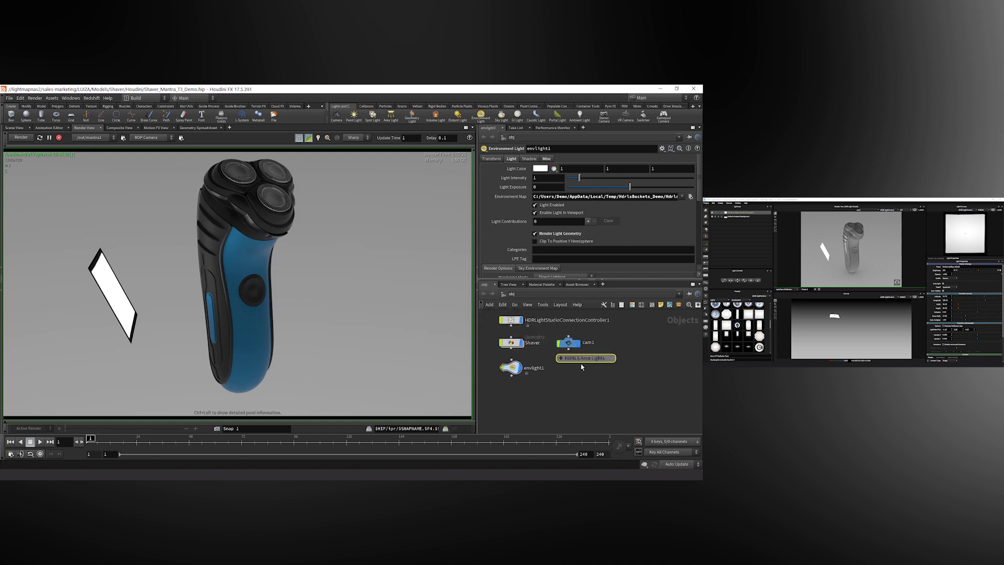
click(560, 363)
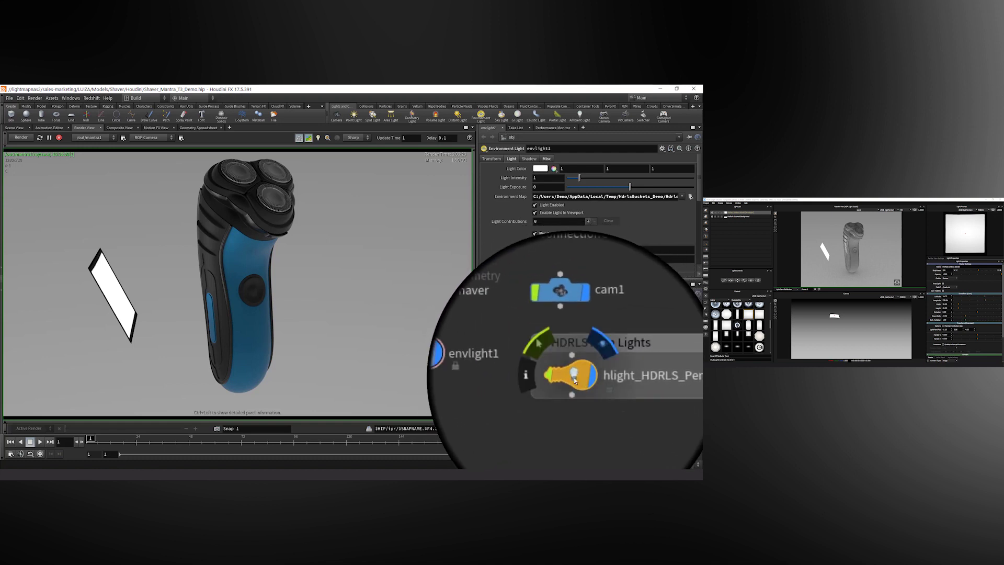
click(575, 380)
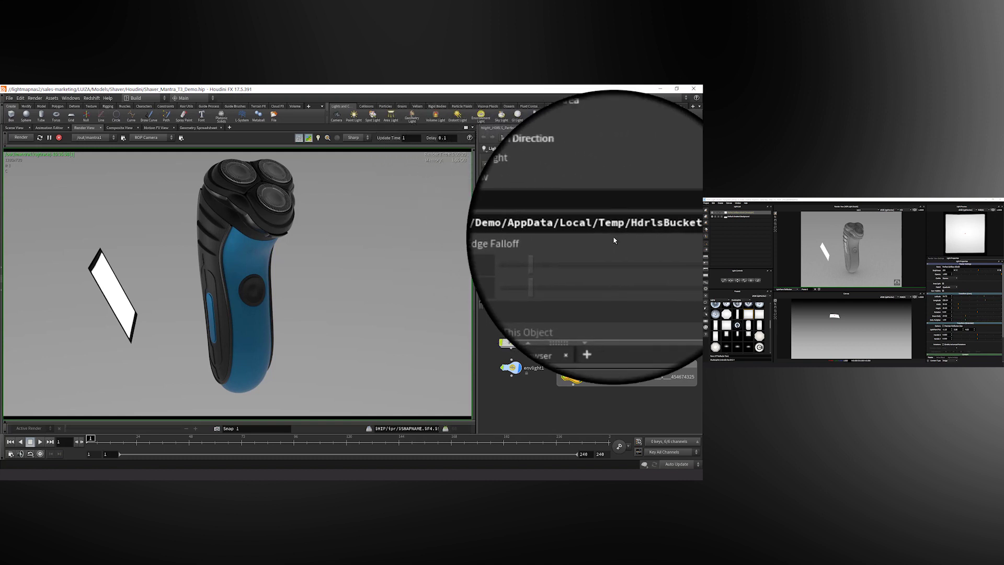
drag(619, 235, 668, 231)
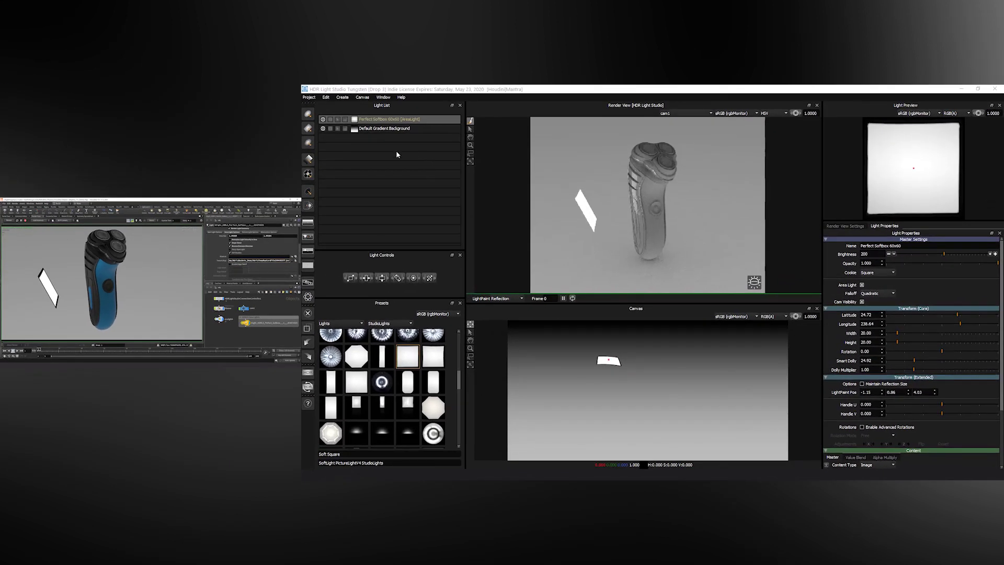
Duplicate the Perfect Softbox 60x60 with its default name and LightPaint the copy onto the shaver's right side
key(ctrl+d)
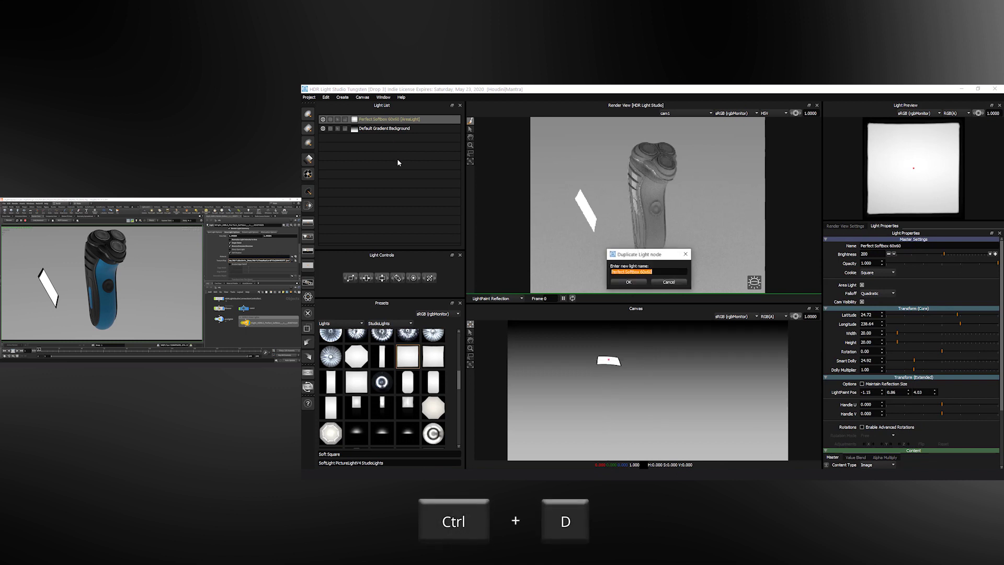
key(Return)
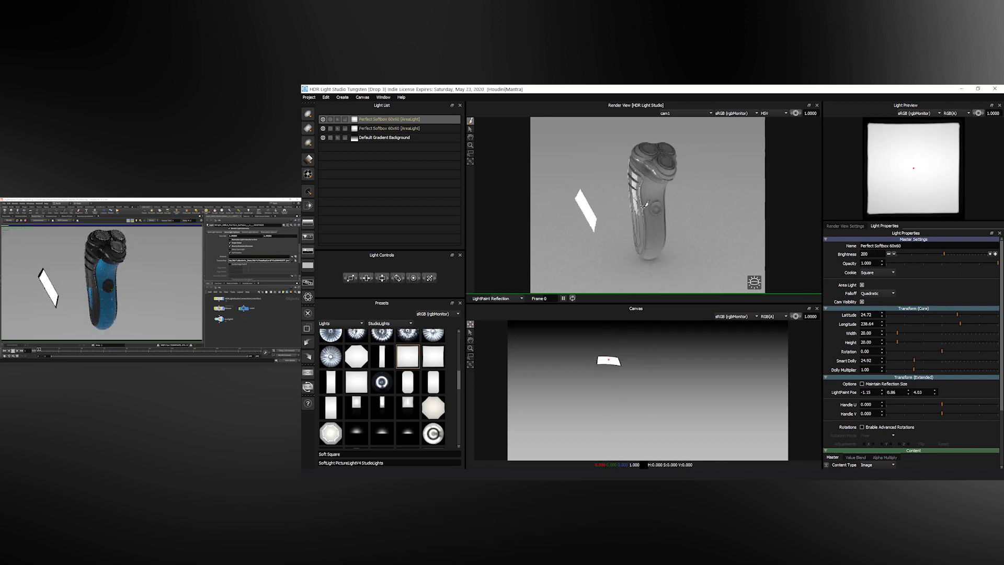
drag(649, 204, 660, 217)
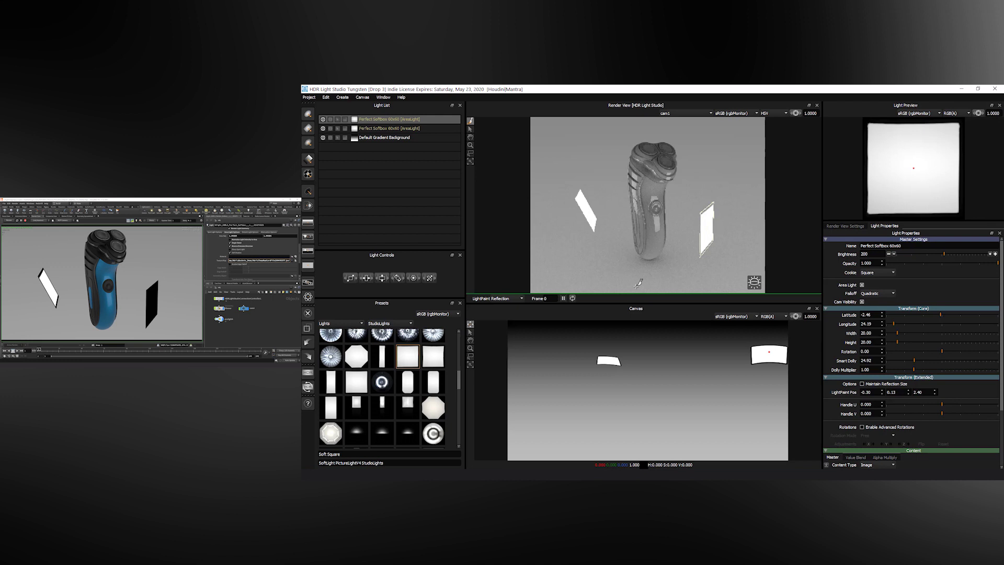
Uncheck Area Light on the first and the second Perfect Softbox 60x60
click(862, 285)
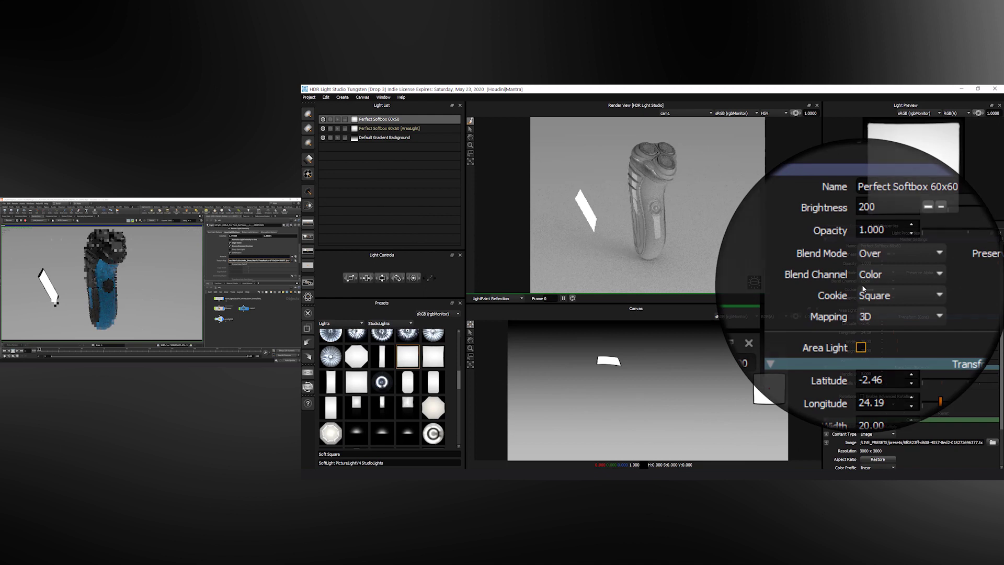
click(376, 130)
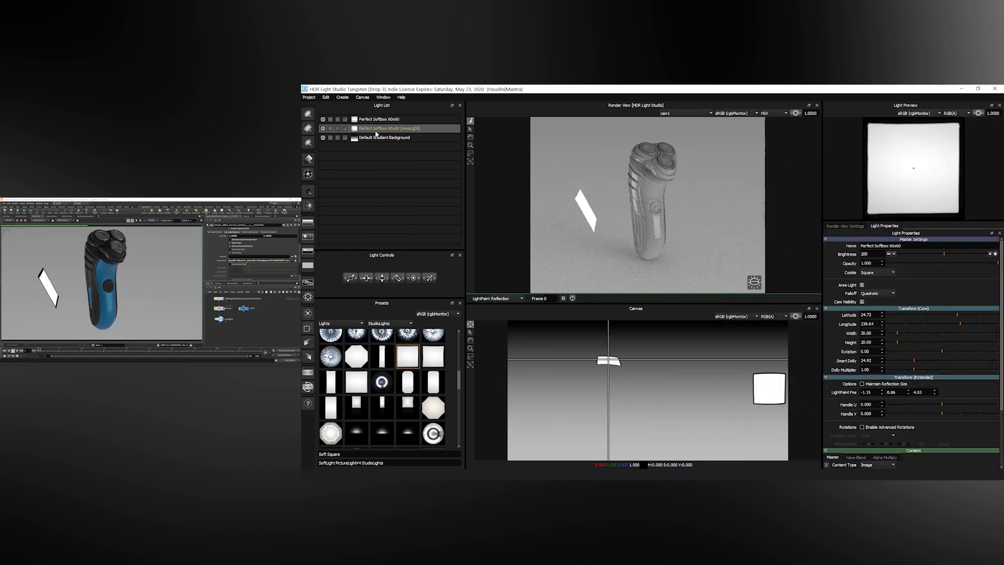
click(862, 286)
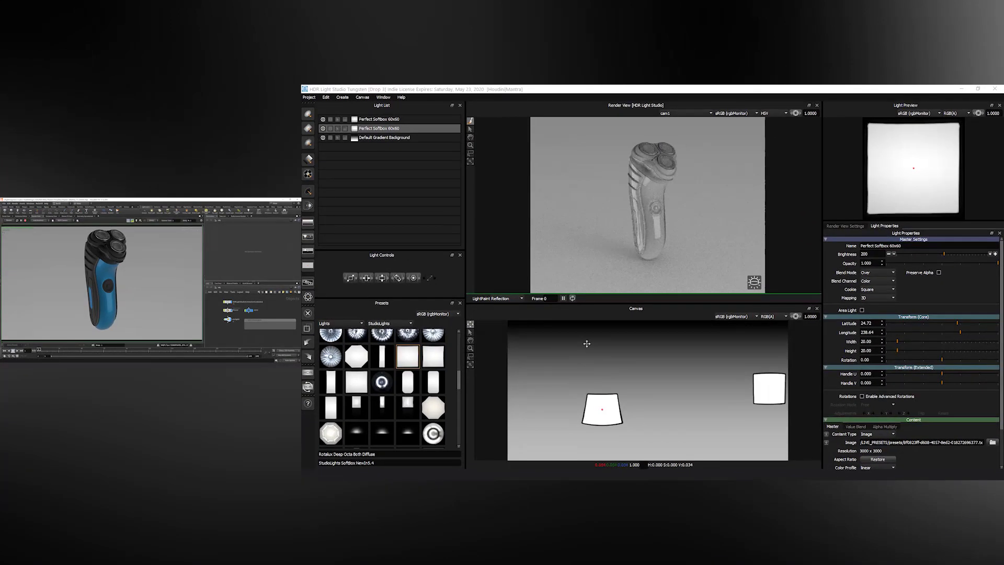
Stretch the first softbox vertically and add a Halogen Desk Lamp light at brightness 15
click(660, 241)
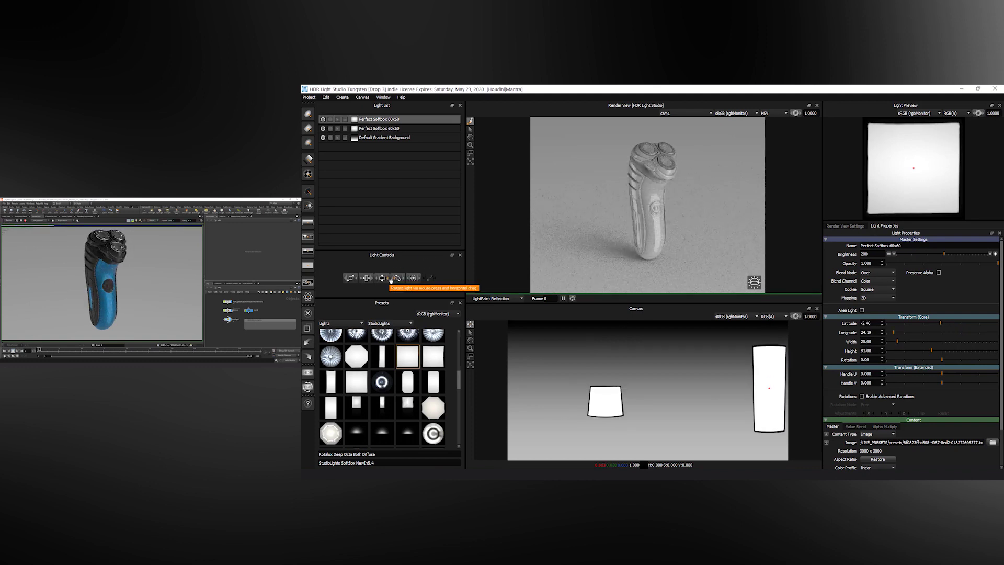
click(590, 266)
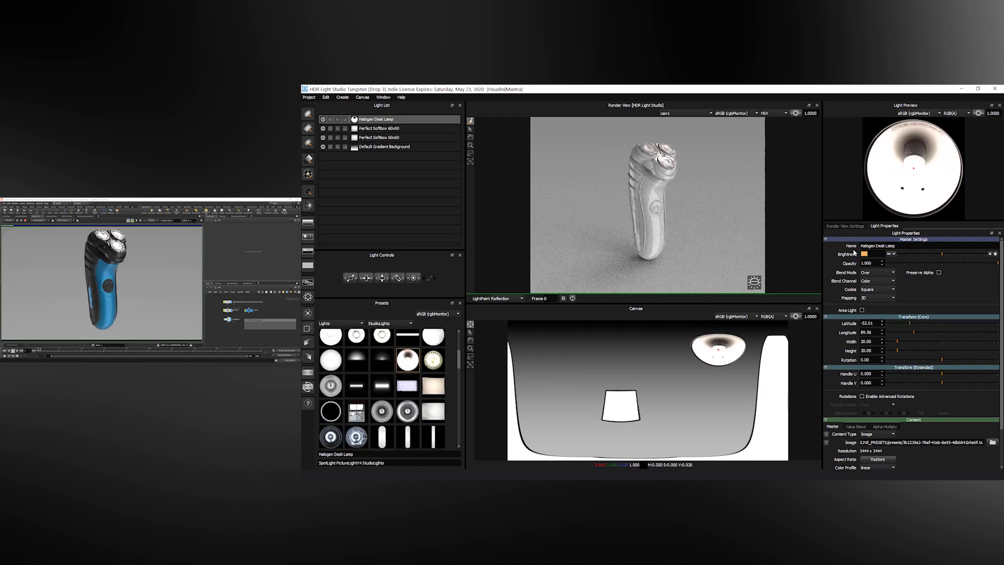
text(10)
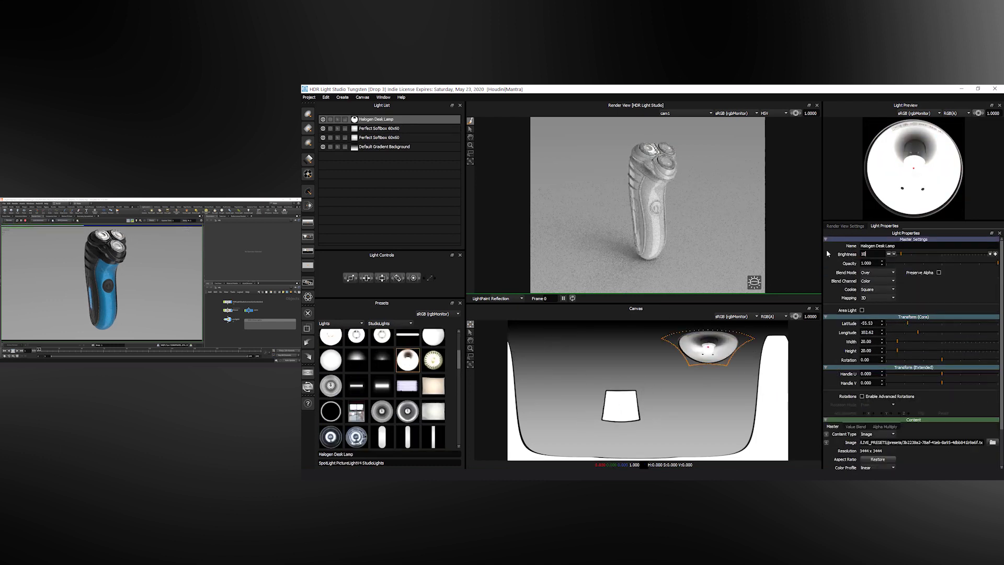
key(BackSpace)
text(5)
key(Return)
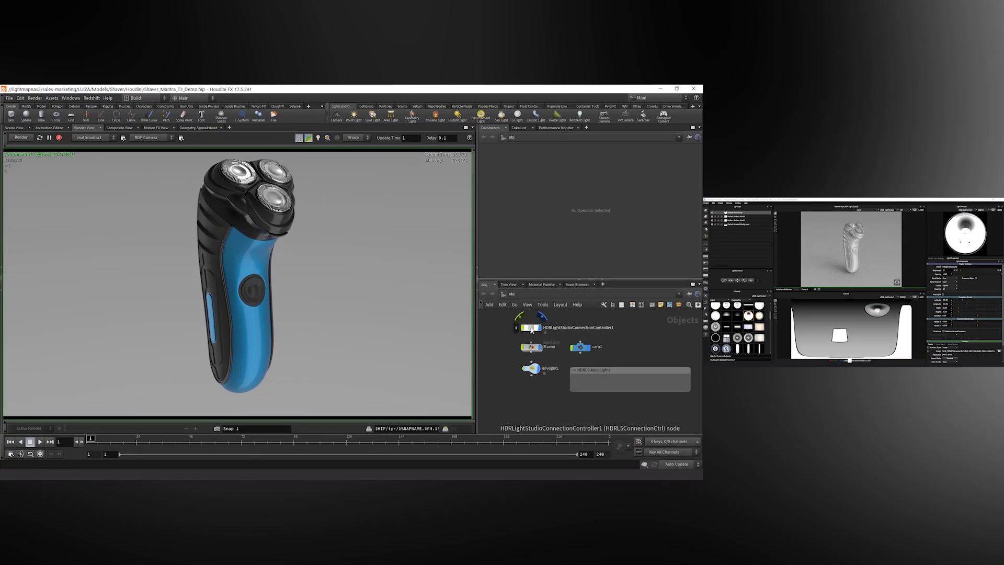
Stop and restart HDRLightStudioConnectionController1, choosing My_Mantra_Hook as the render hook
click(532, 328)
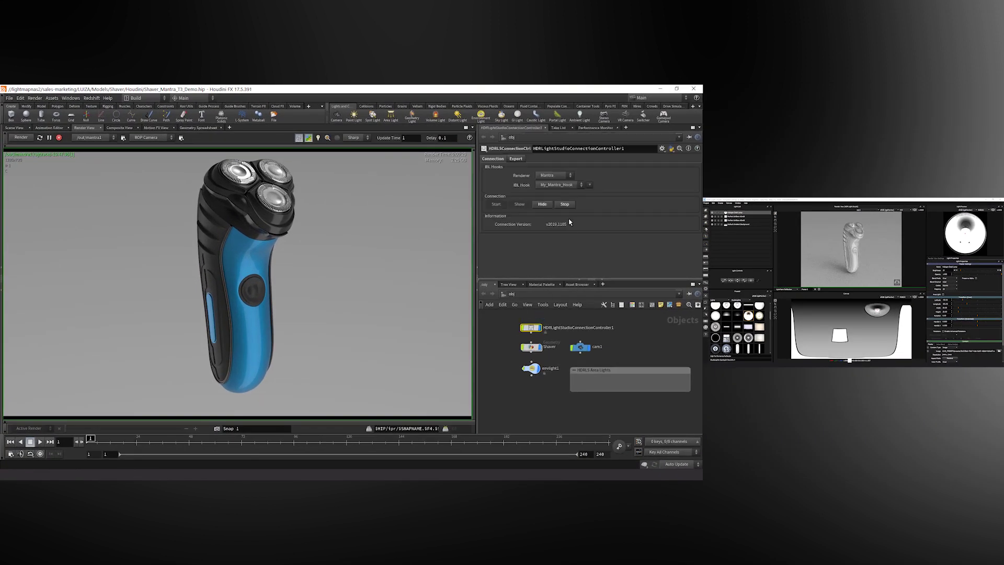
click(566, 206)
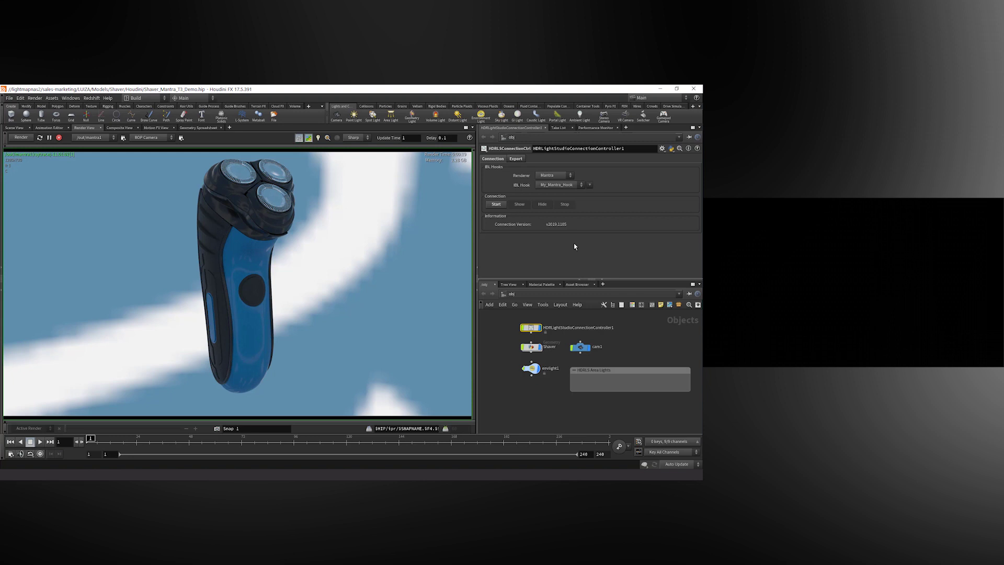
click(496, 204)
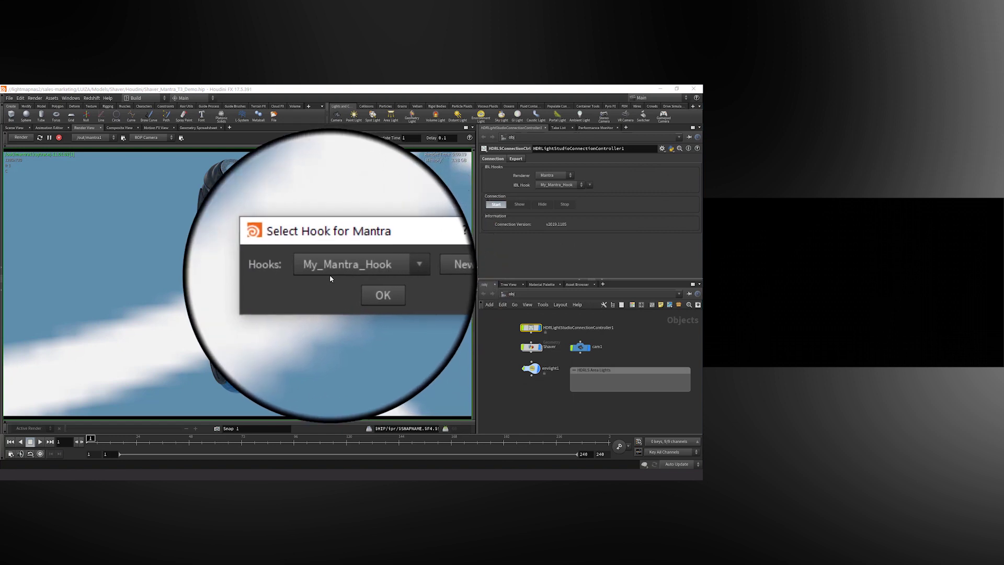
click(349, 286)
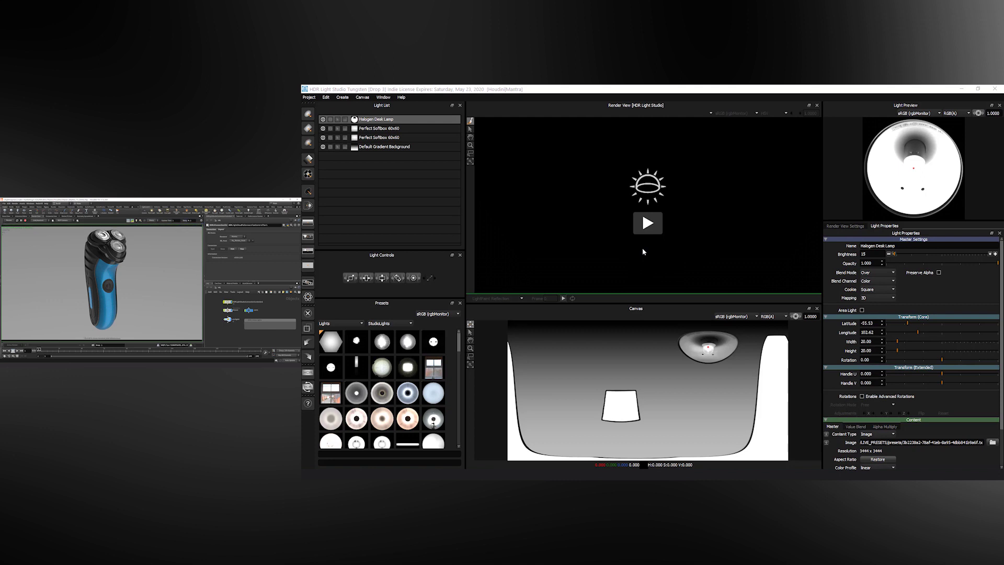
Import the Houdini scene geometry, show the live shaver render, and open Production Render
click(644, 229)
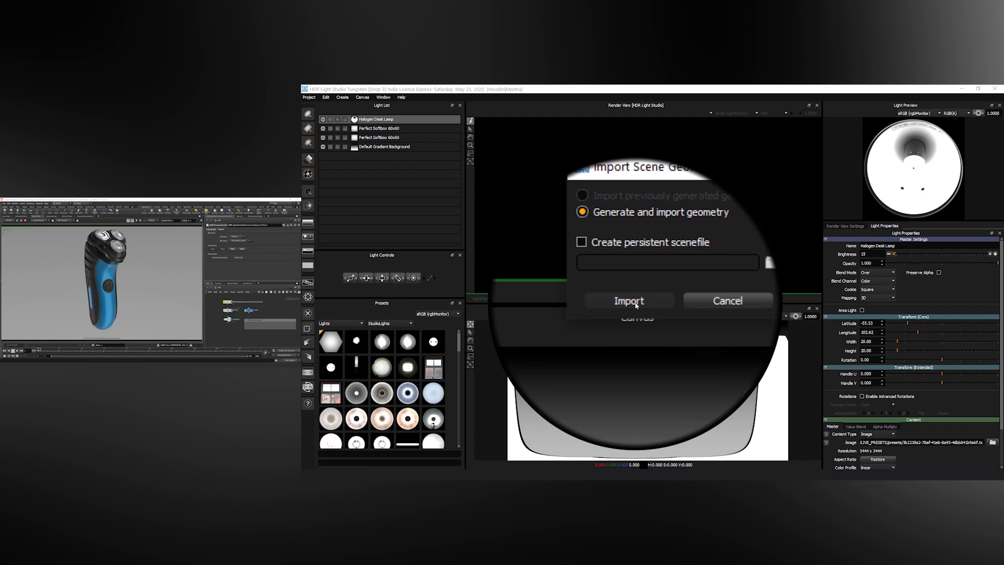
click(636, 304)
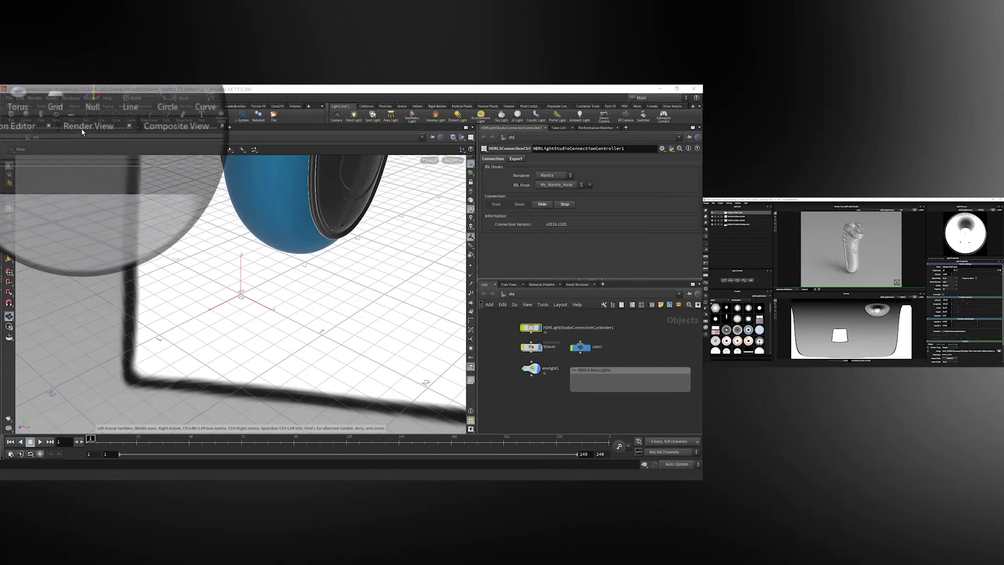
click(82, 132)
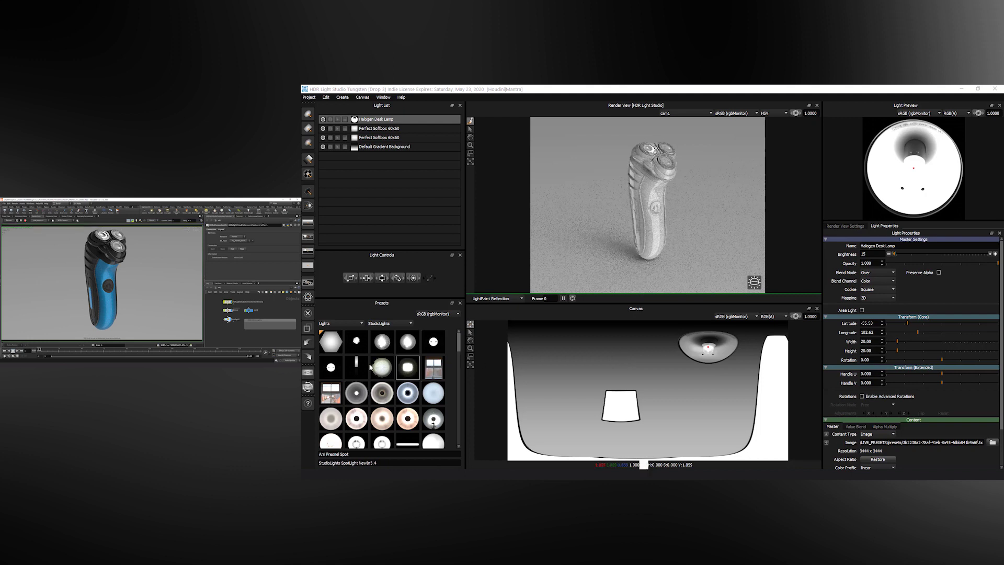
click(309, 373)
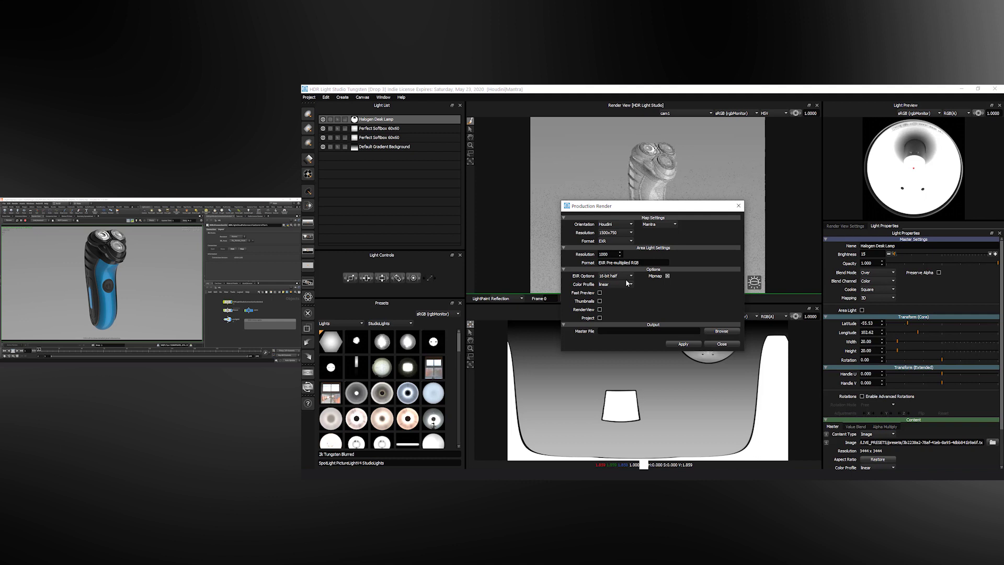
Render a 1500x750 EXR map saved as shaverHDR.exr on the Desktop
click(619, 233)
click(621, 240)
click(721, 331)
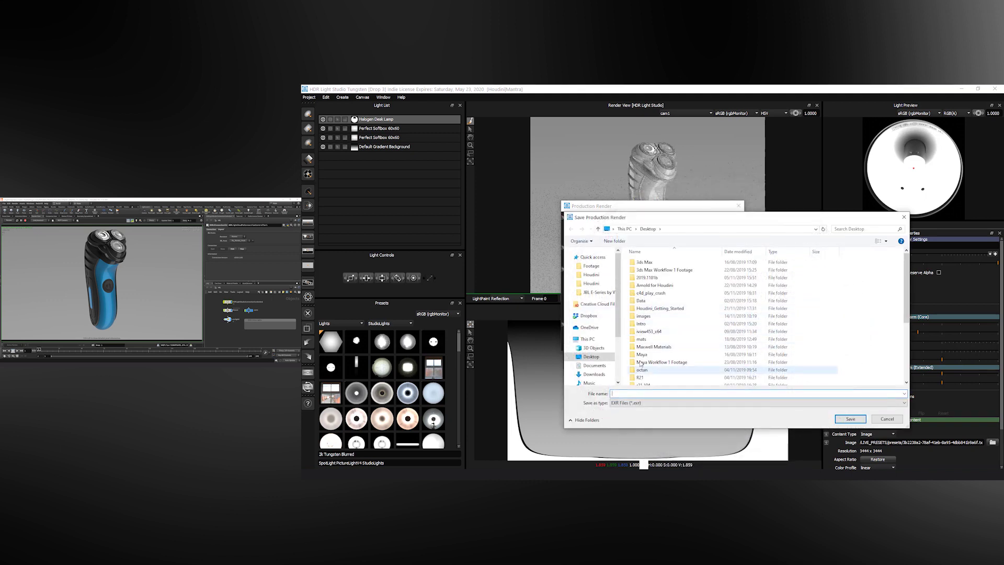
text(shaverHDR)
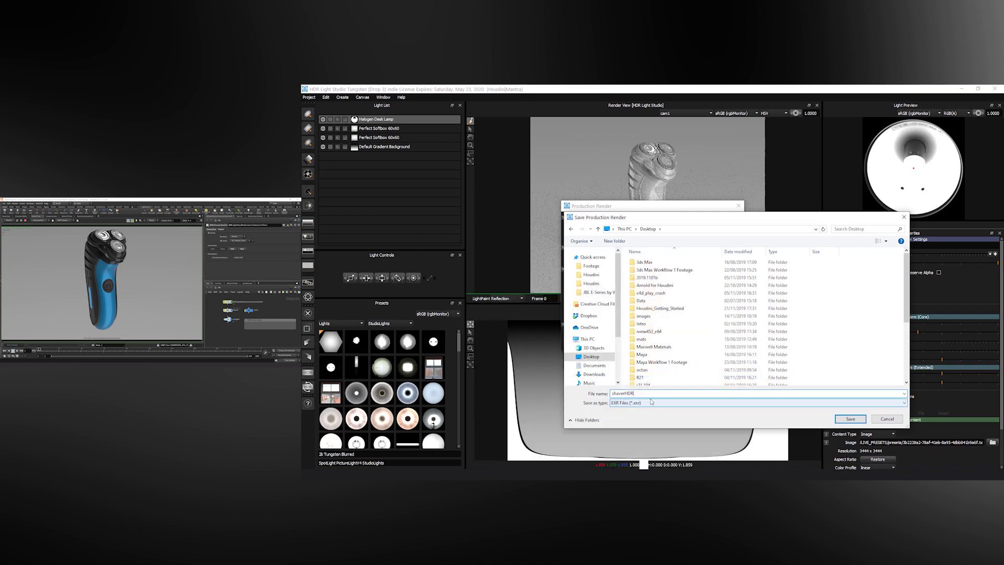
click(841, 418)
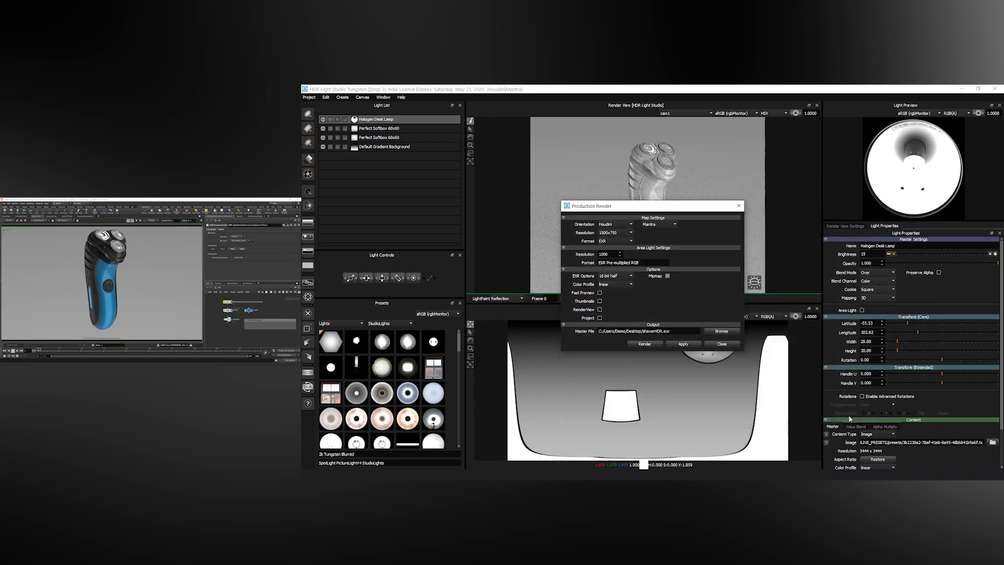
click(652, 344)
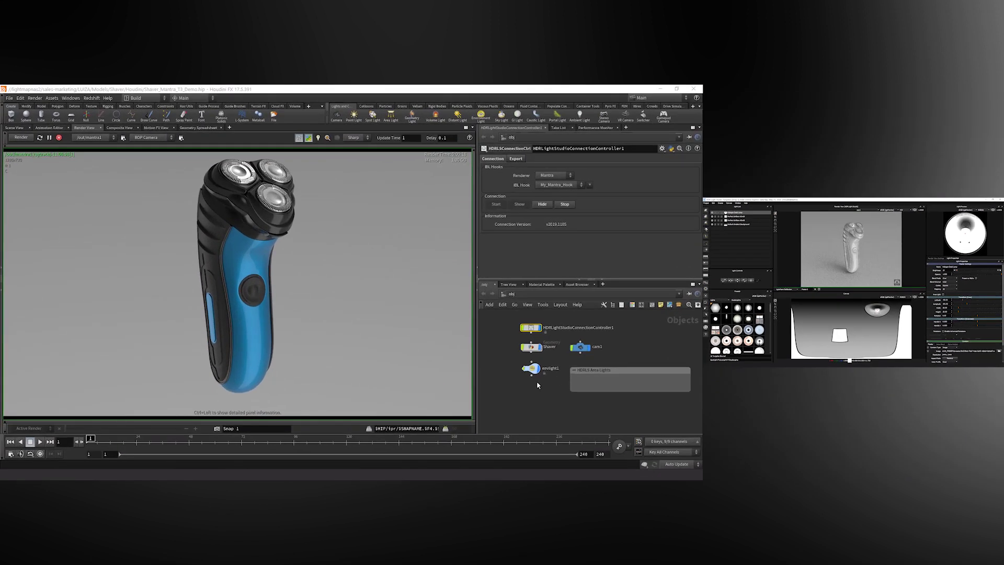
Check envlight1's map path, stop the HDRLS connection, and save Shaver_Mantra_T3_Demo.hip
click(534, 371)
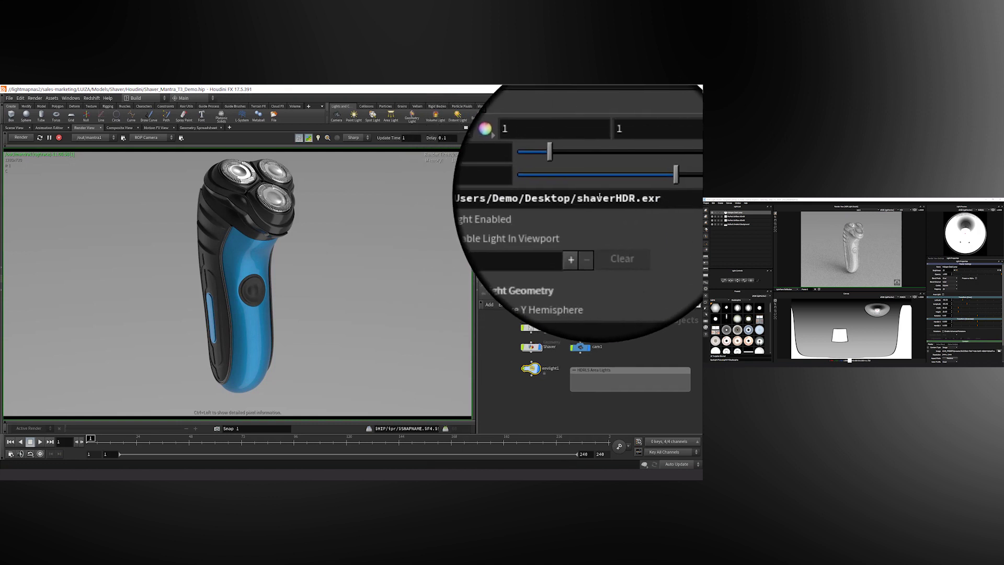
click(531, 326)
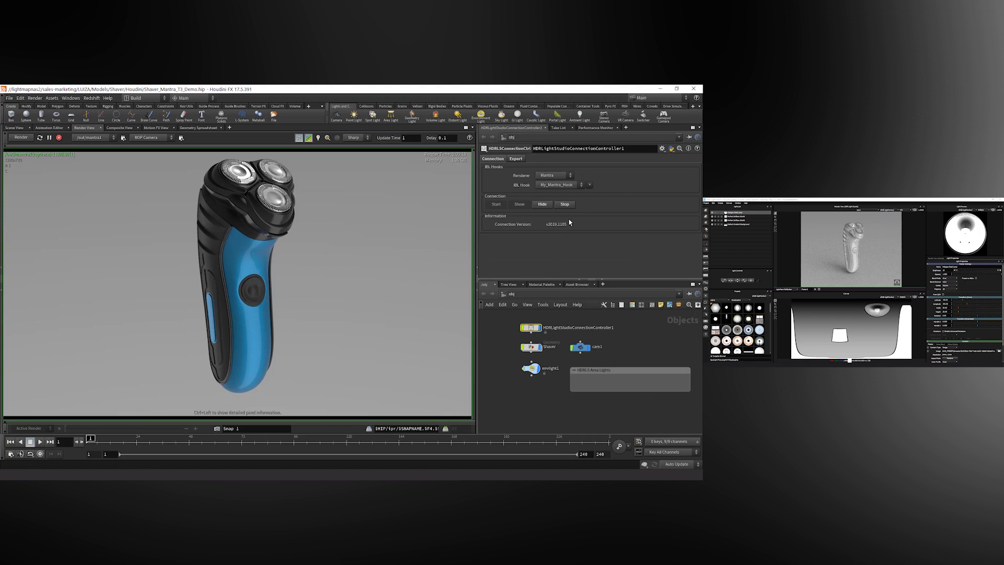
click(567, 205)
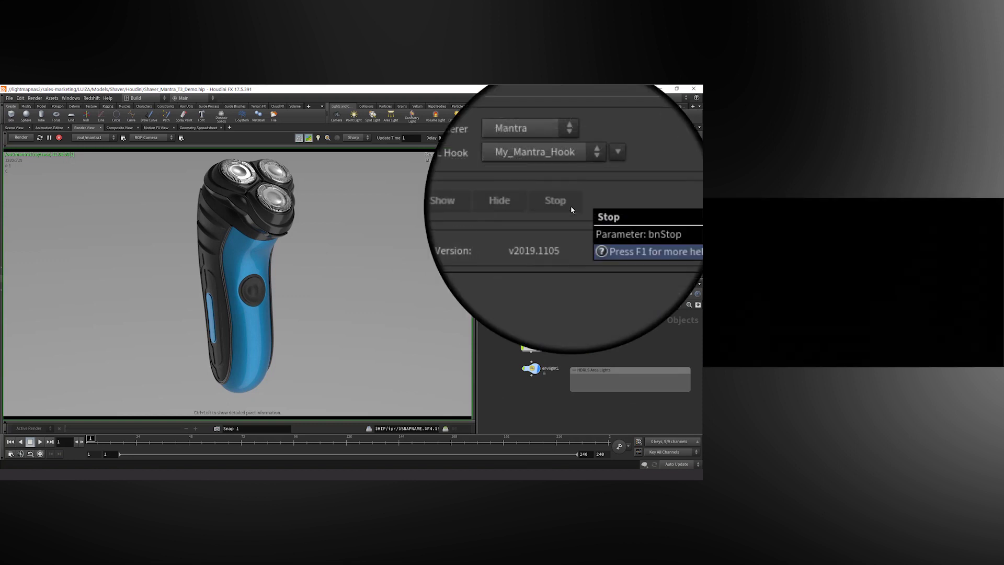
click(13, 100)
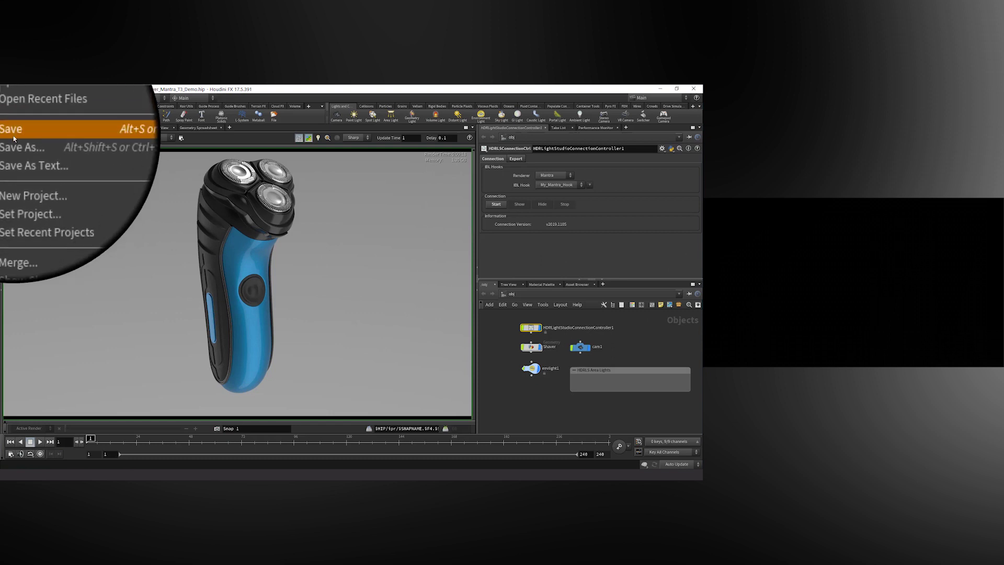
click(16, 133)
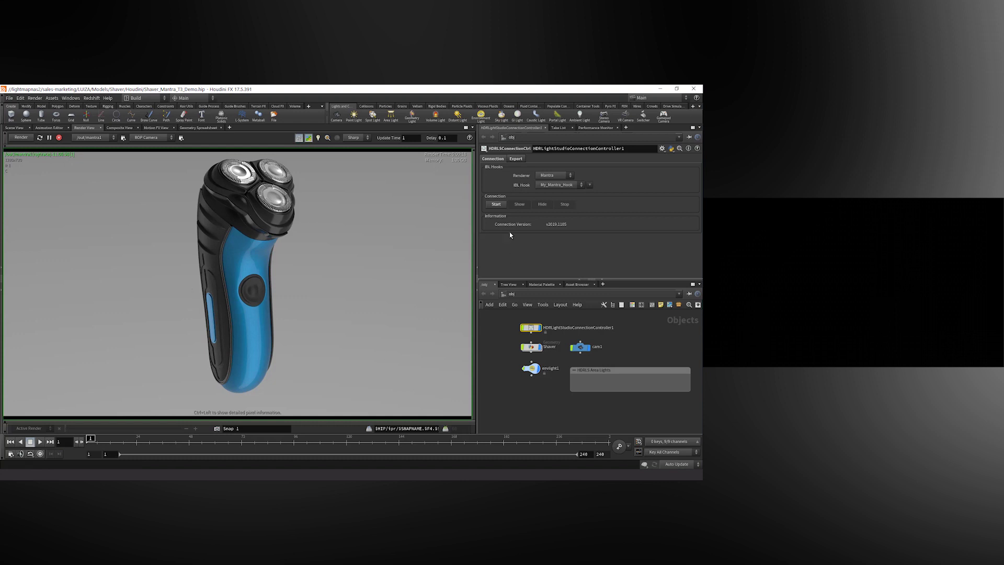
Restart the HDRLS connection with the Mantra hook and re-render the shaver in Render View
click(497, 205)
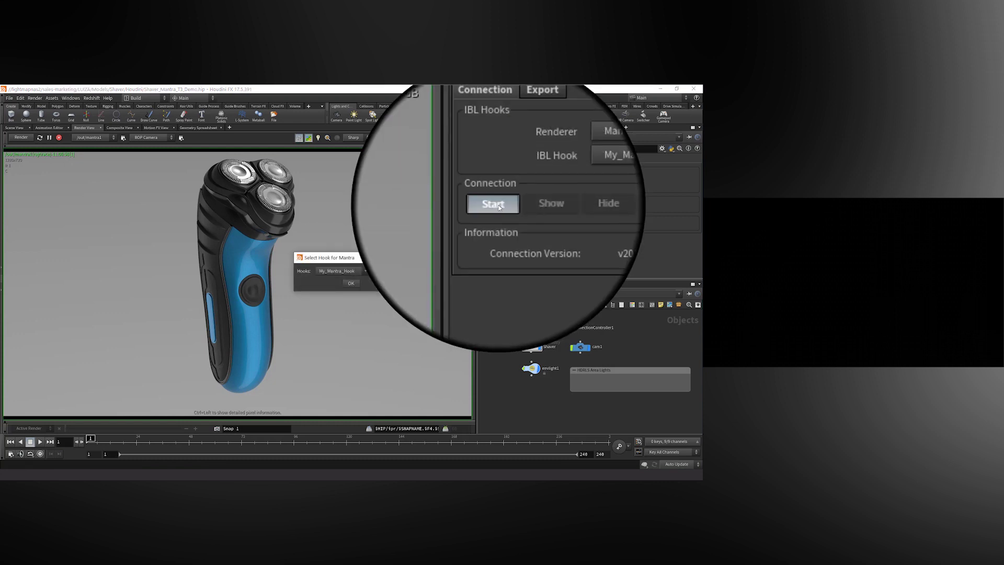
click(351, 283)
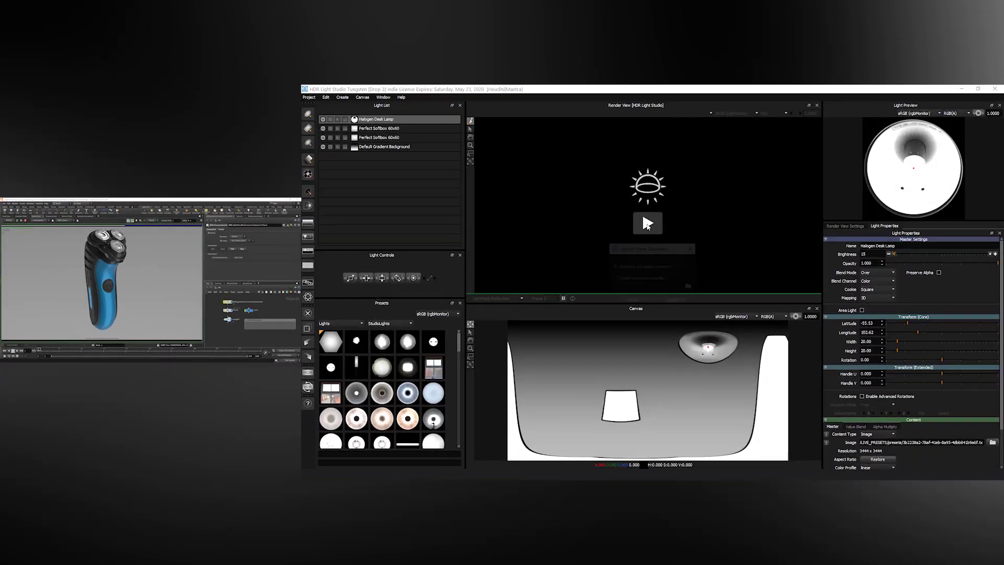
click(618, 250)
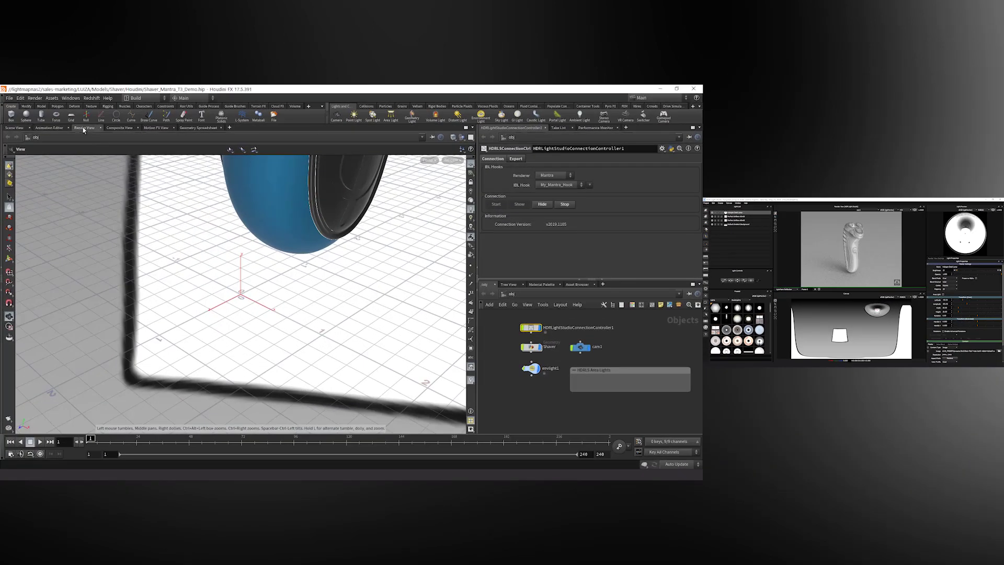
click(36, 215)
click(24, 139)
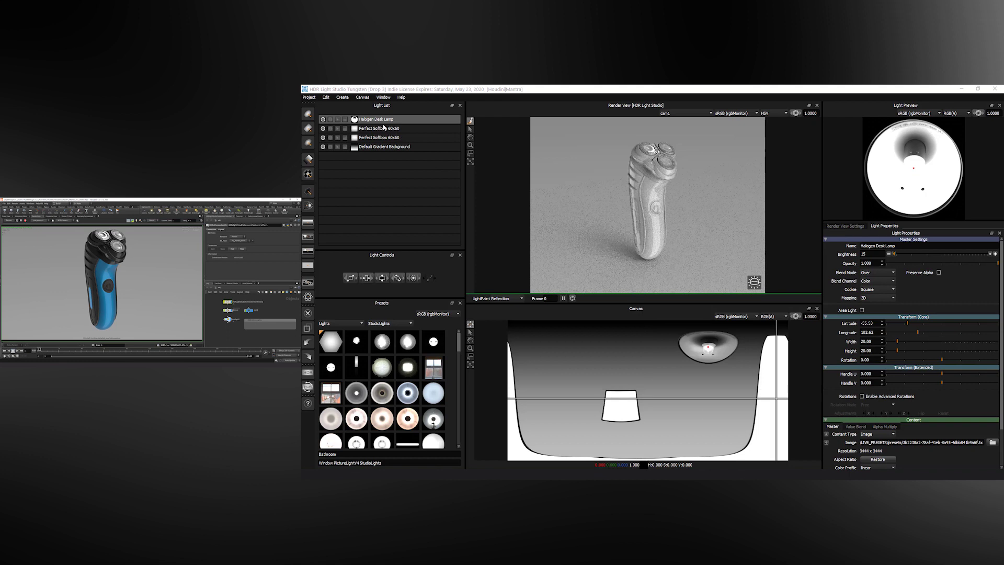
Set the halogen lamp's saturation to 1.35 and render a second map, shaverHDR2.exr
scroll(906, 401, down, 2)
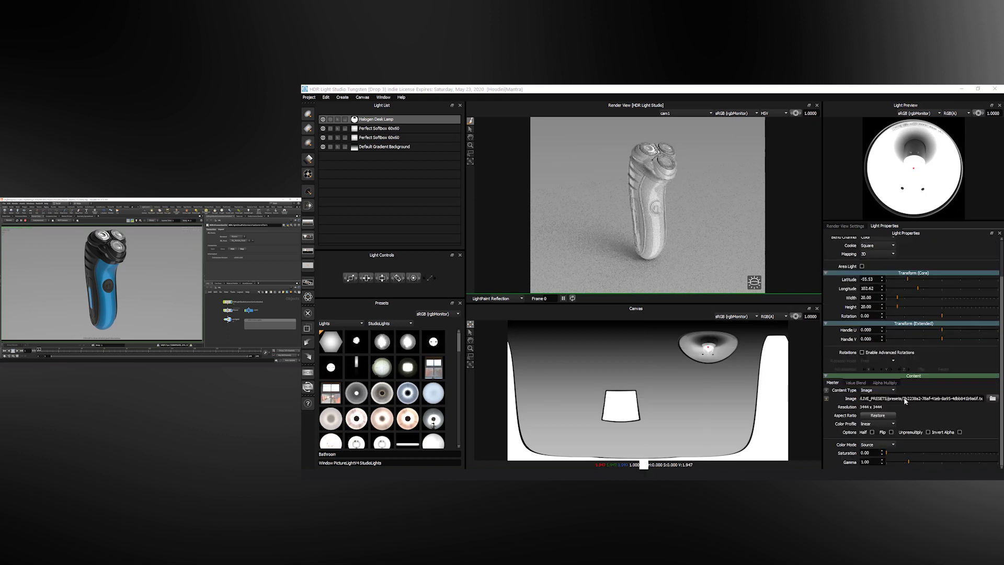
drag(887, 453, 945, 455)
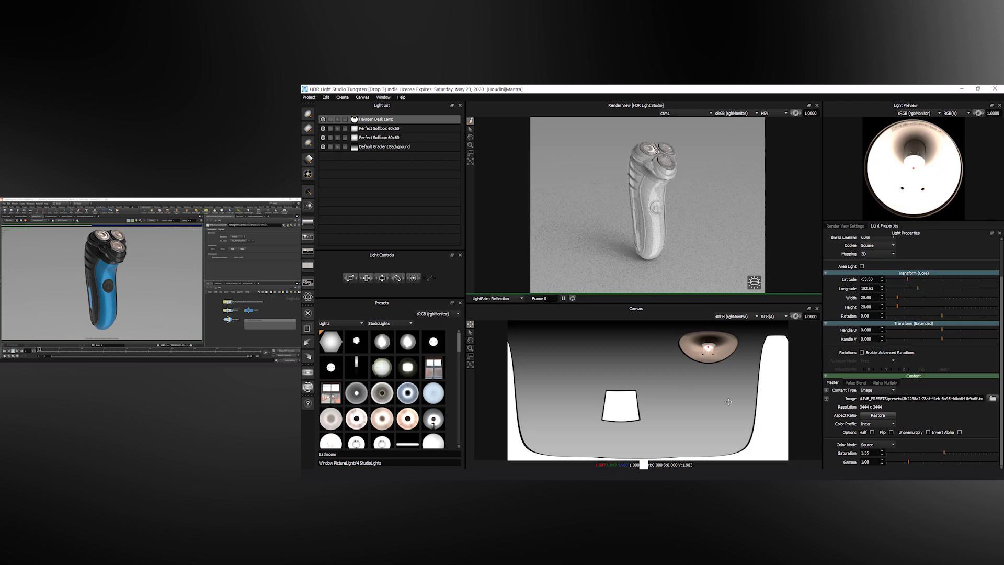
click(308, 373)
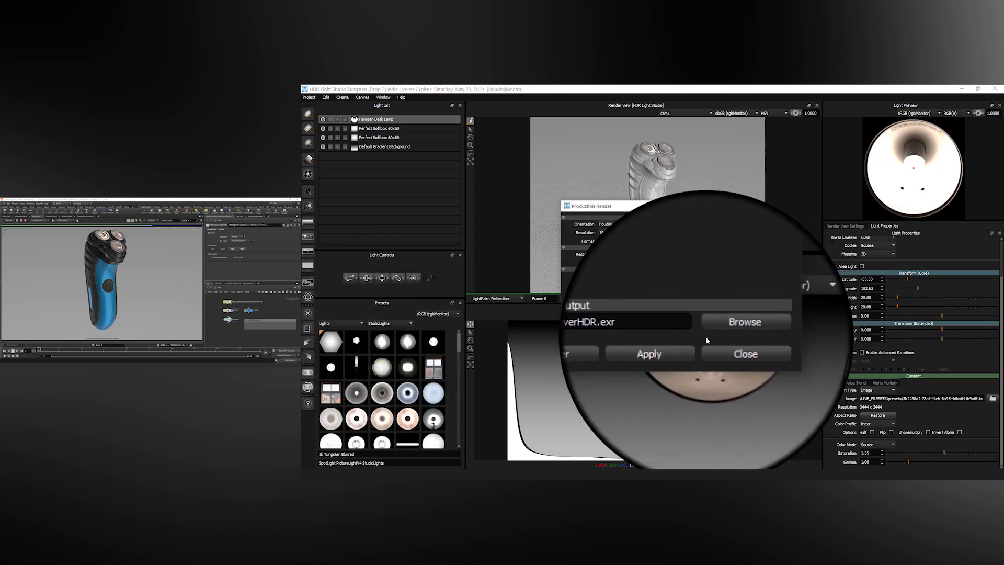
click(721, 332)
text(shaverHDR2)
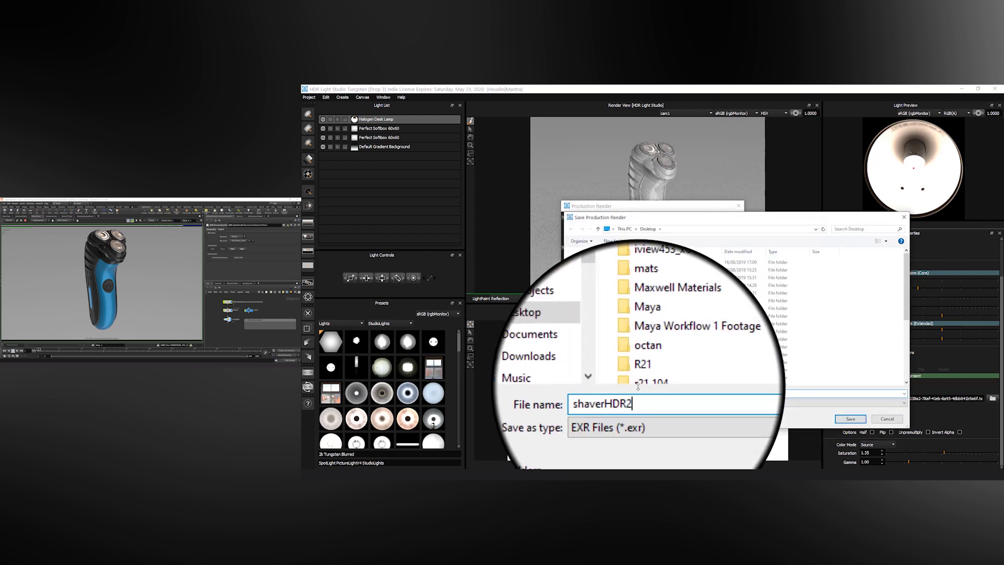
key(Return)
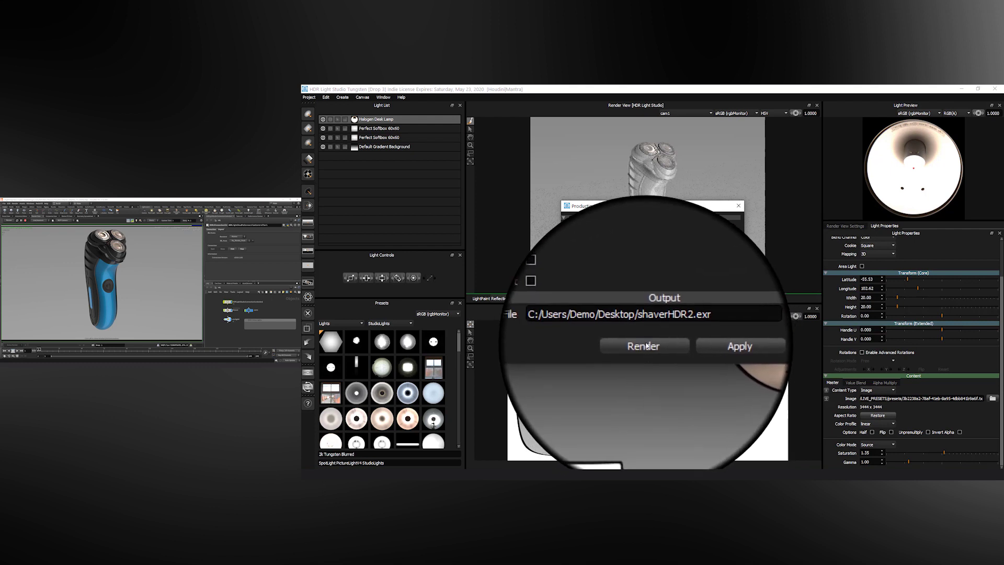
click(657, 344)
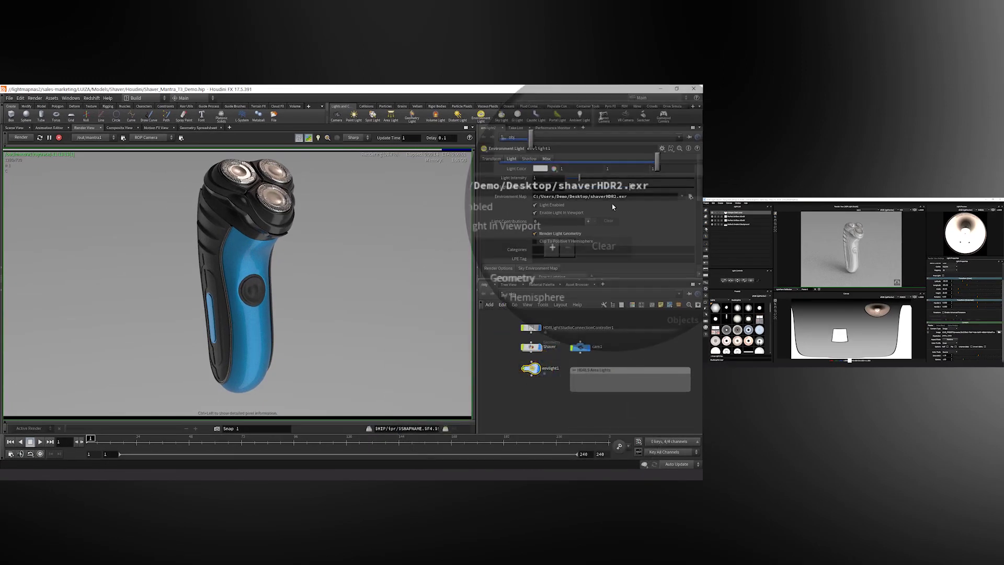
Stop the HDRLightStudioConnectionController1 connection and save the Houdini scene
click(530, 328)
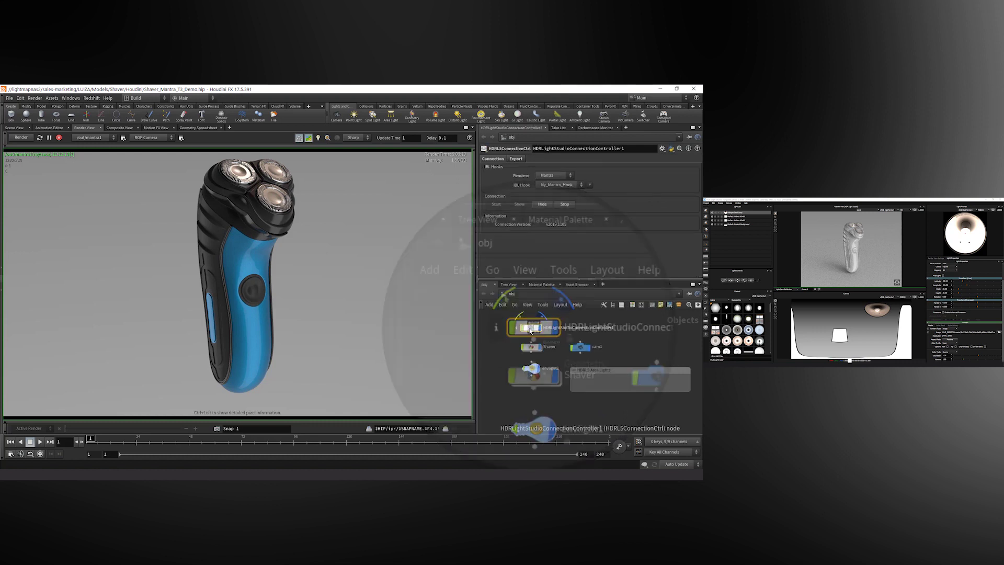
click(570, 206)
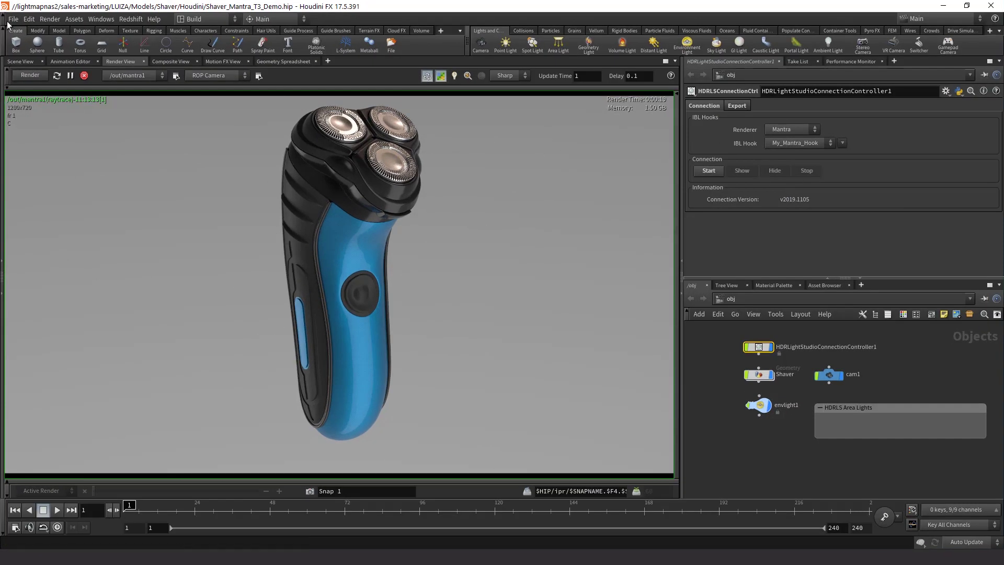
click(10, 19)
click(25, 71)
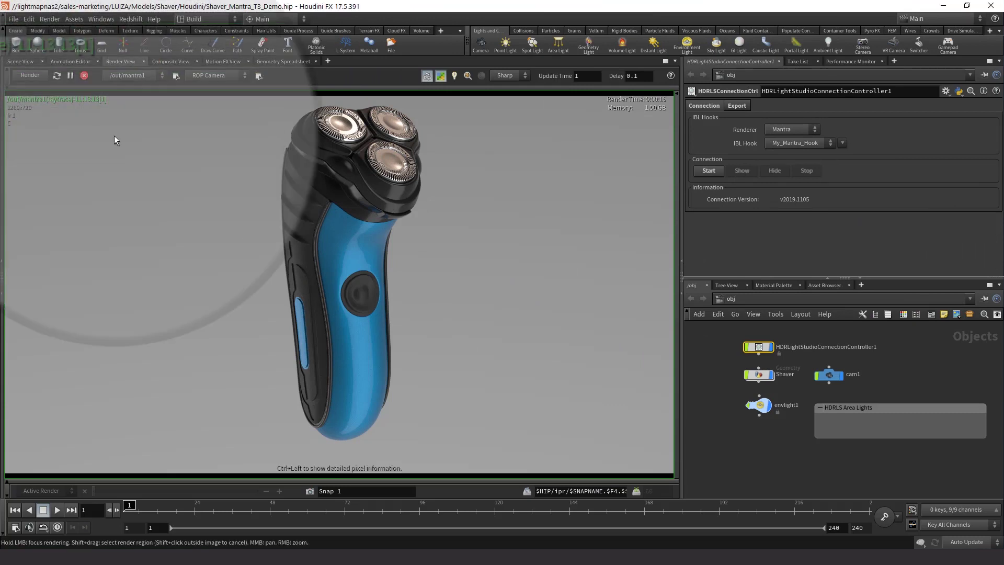